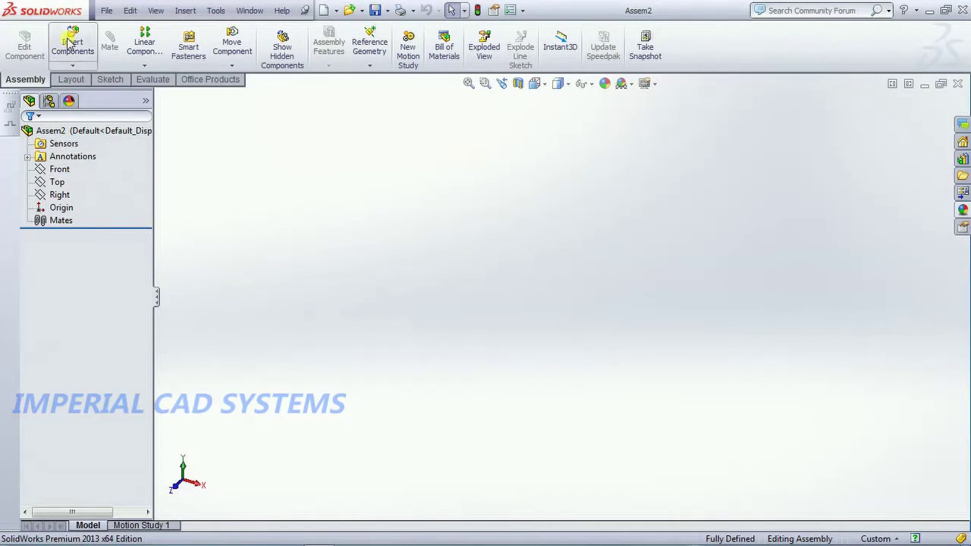
Start Insert Components in the empty Assem2 assembly
click(70, 42)
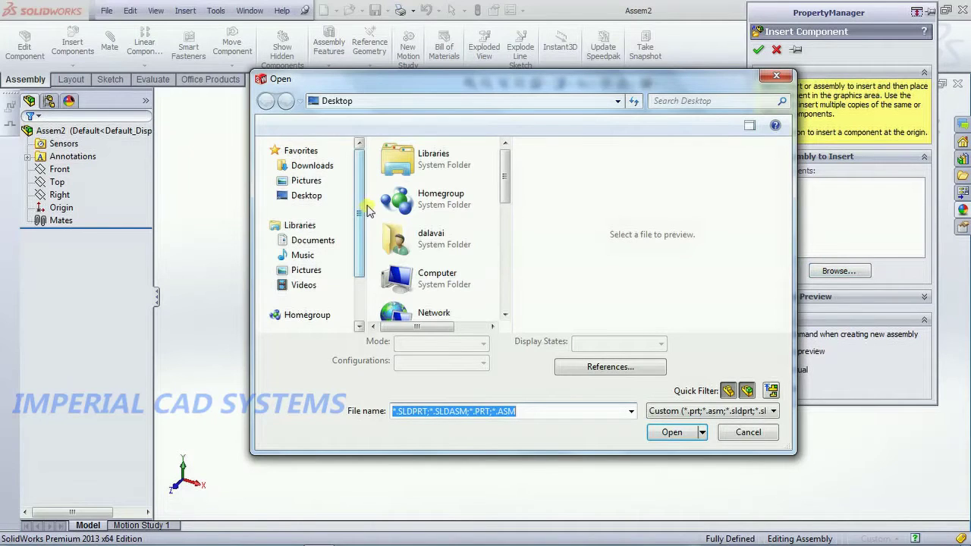
Open Part2 from the Desktop and place it in Assem2 as the fixed first component
drag(504, 194, 504, 301)
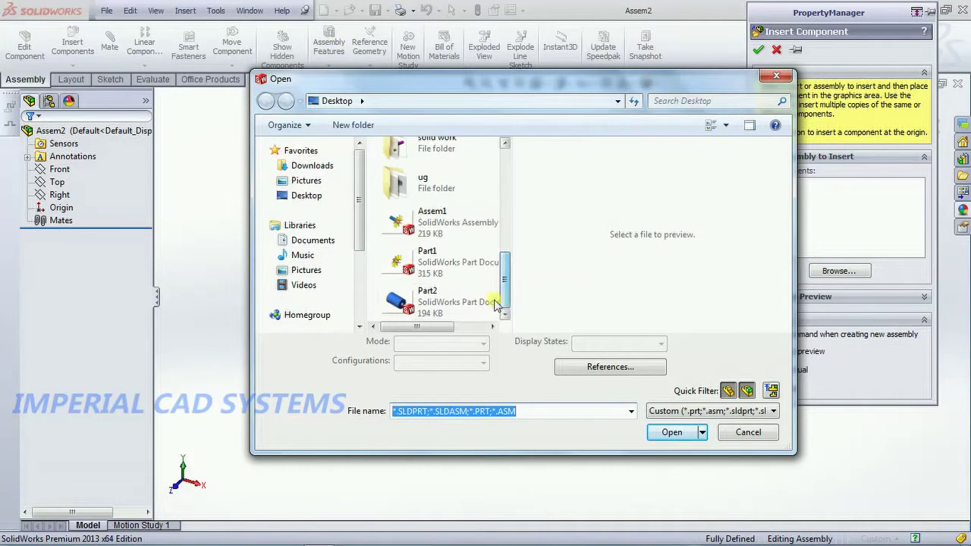
click(431, 295)
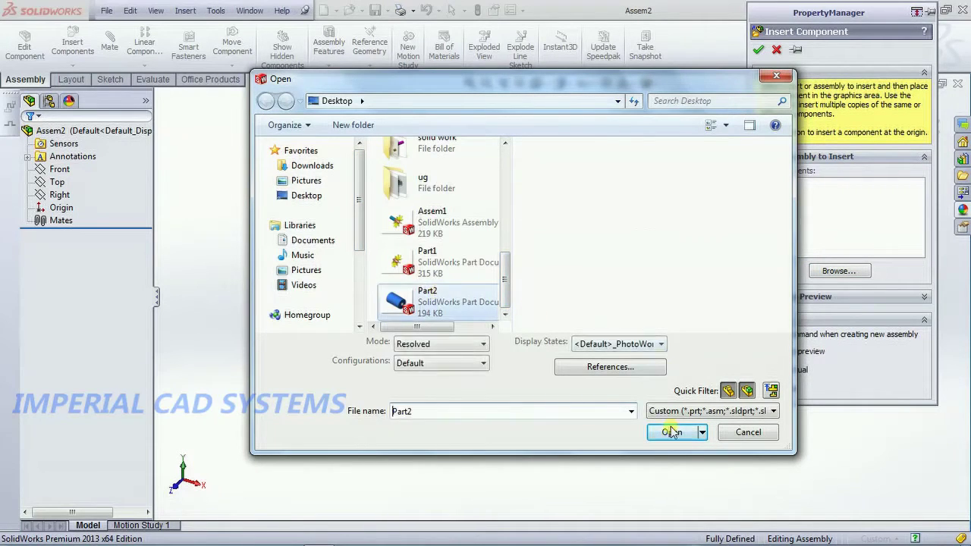
click(672, 433)
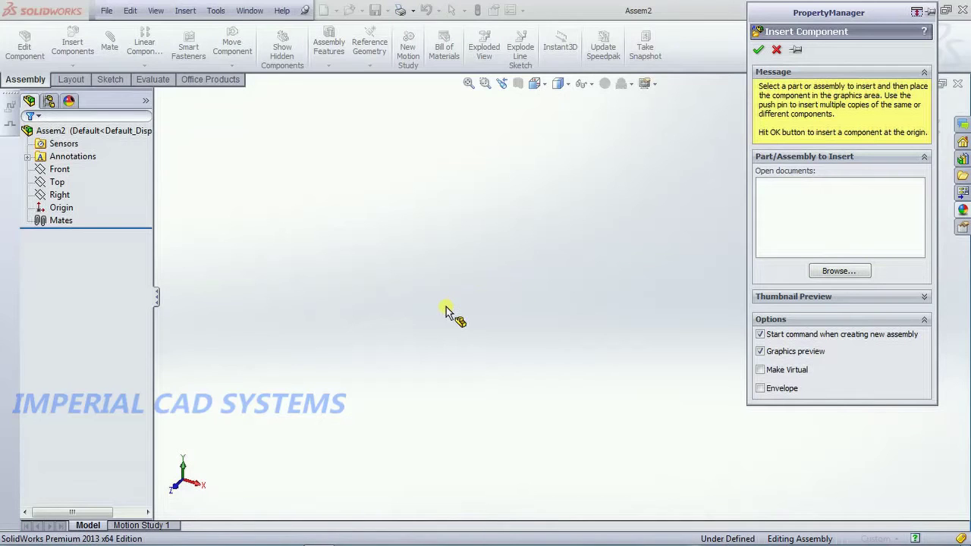
click(508, 290)
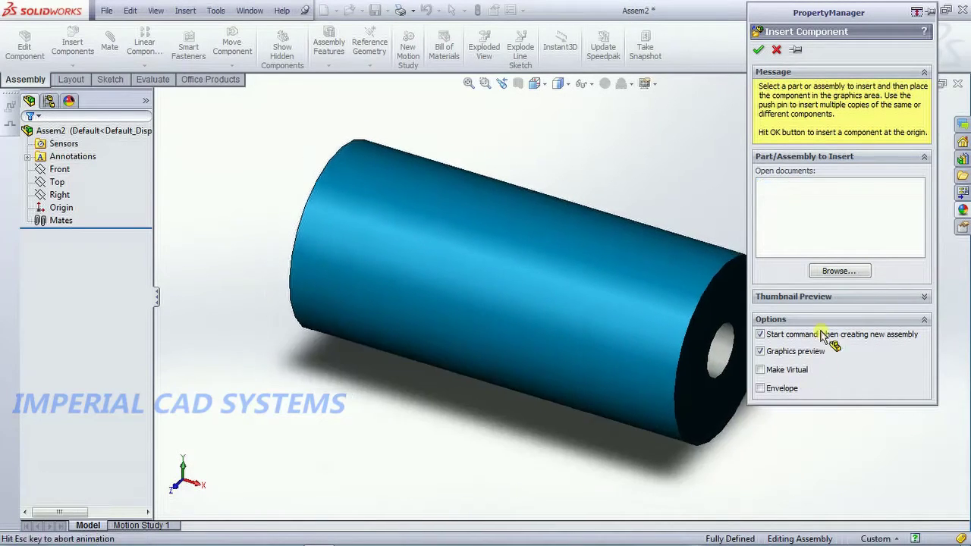
scroll(704, 235, up, 5)
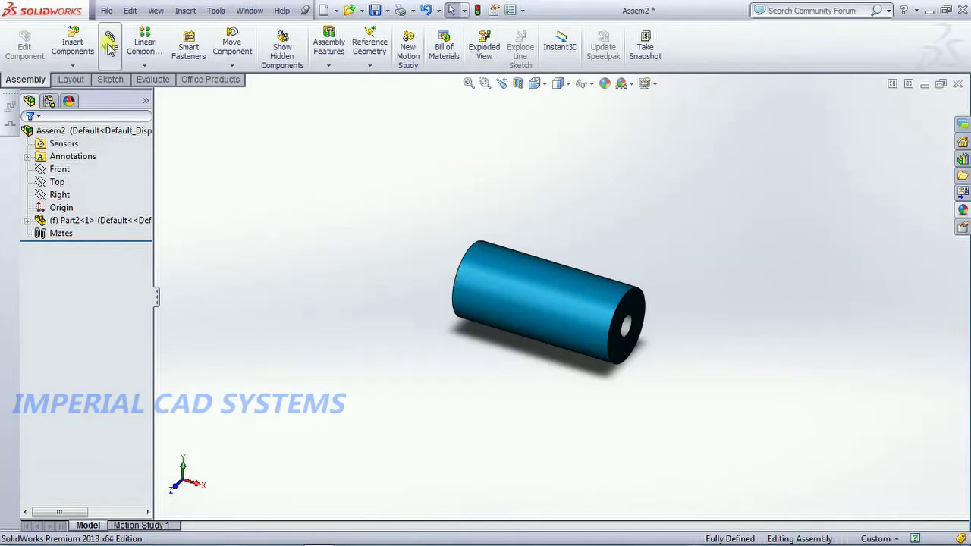
Insert Part1, the propeller, from the Desktop and place it beside the cylinder
click(75, 43)
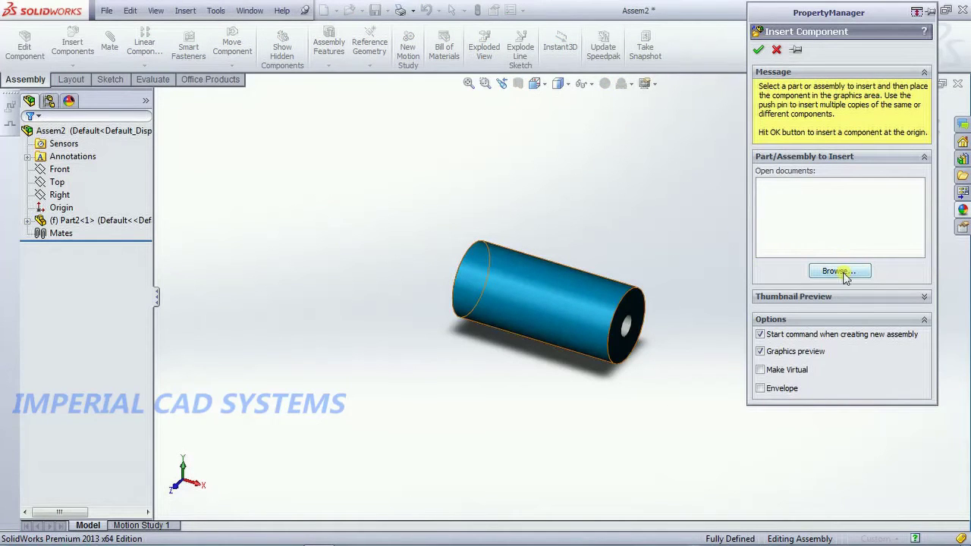
click(839, 271)
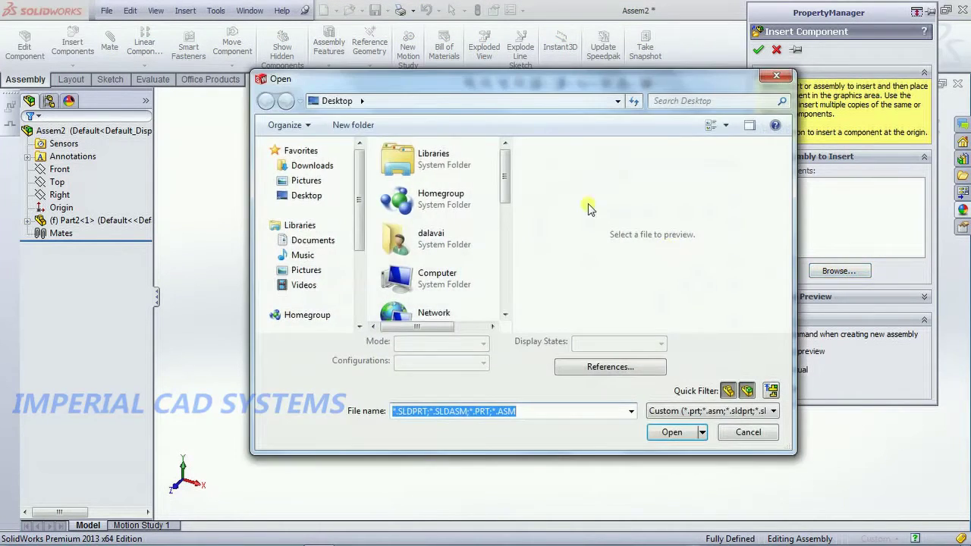
drag(506, 185, 504, 303)
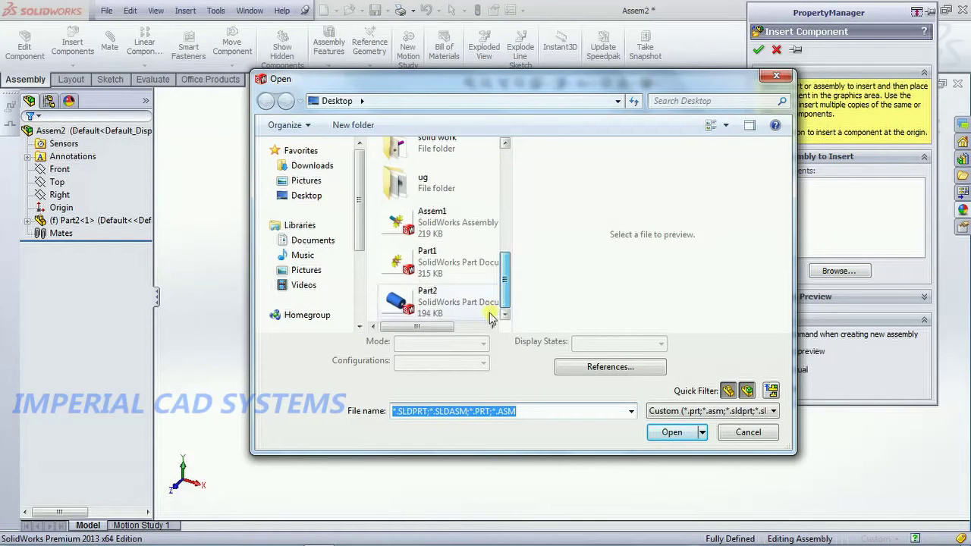
click(426, 262)
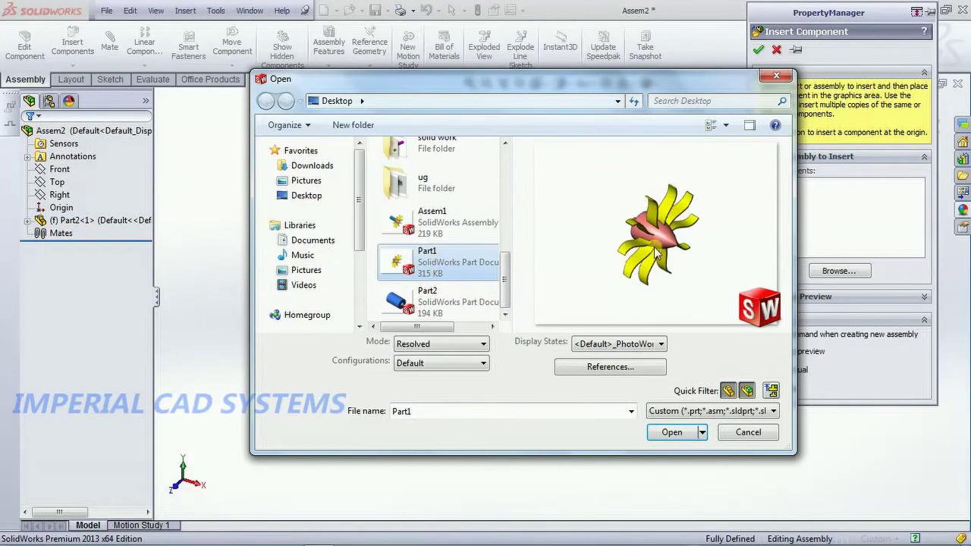
click(682, 434)
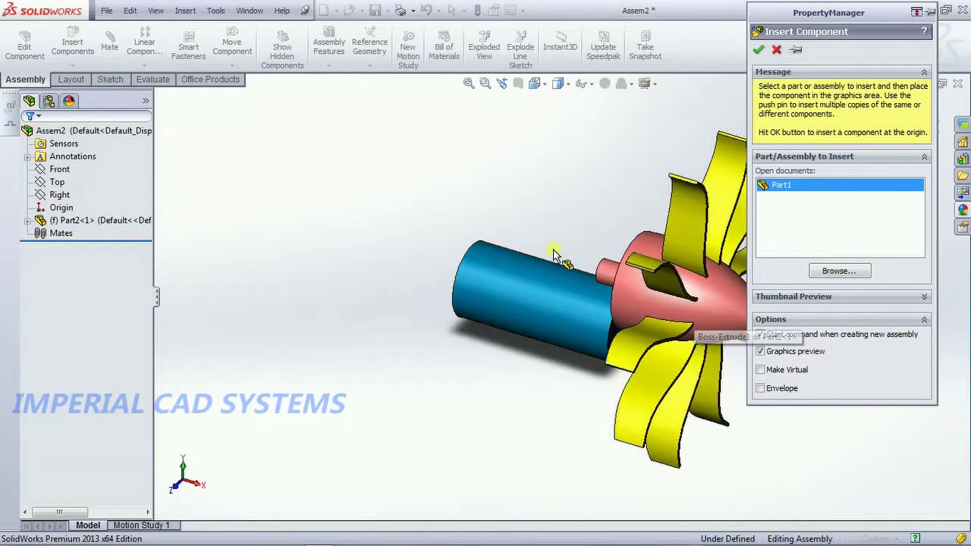
click(758, 49)
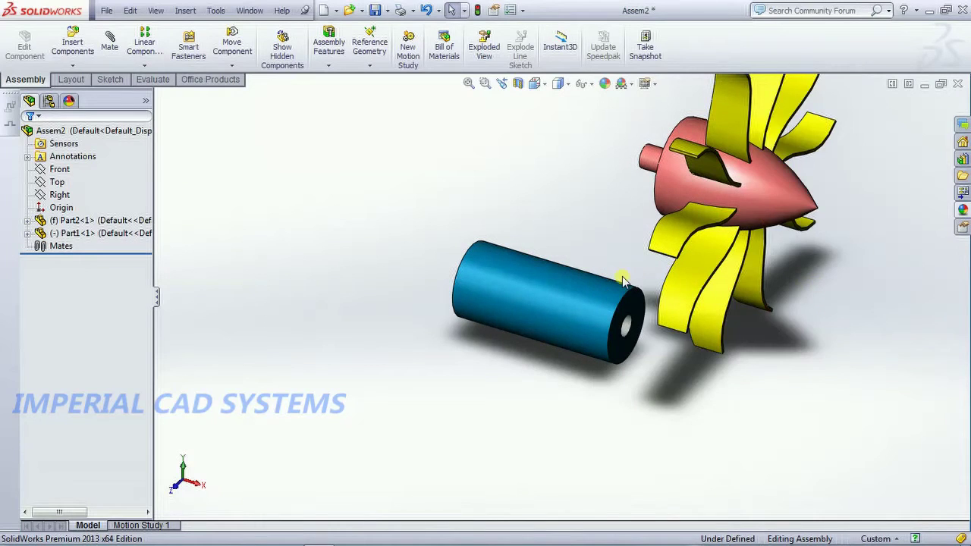
middle_drag(621, 275, 634, 267)
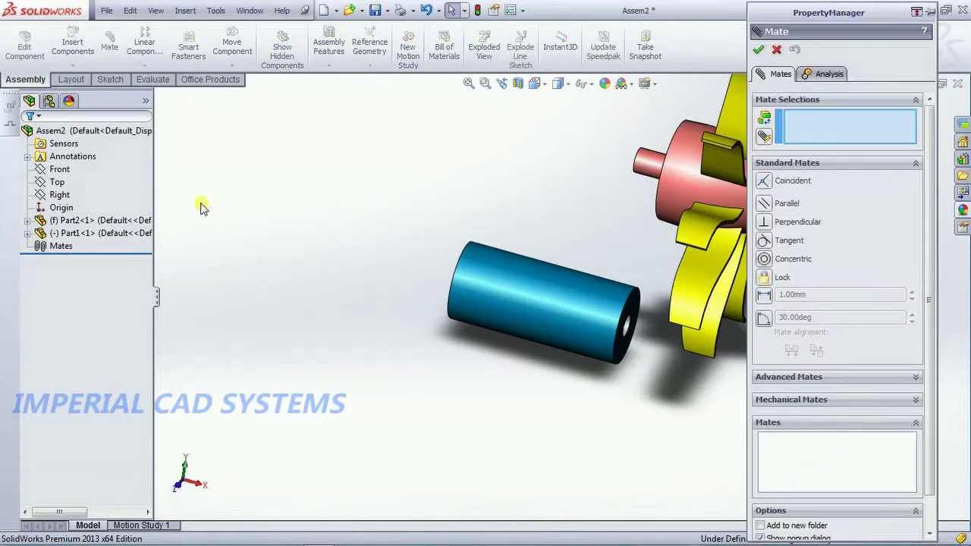
Choose a Concentric mate and select the propeller shaft's round face
drag(822, 18, 210, 52)
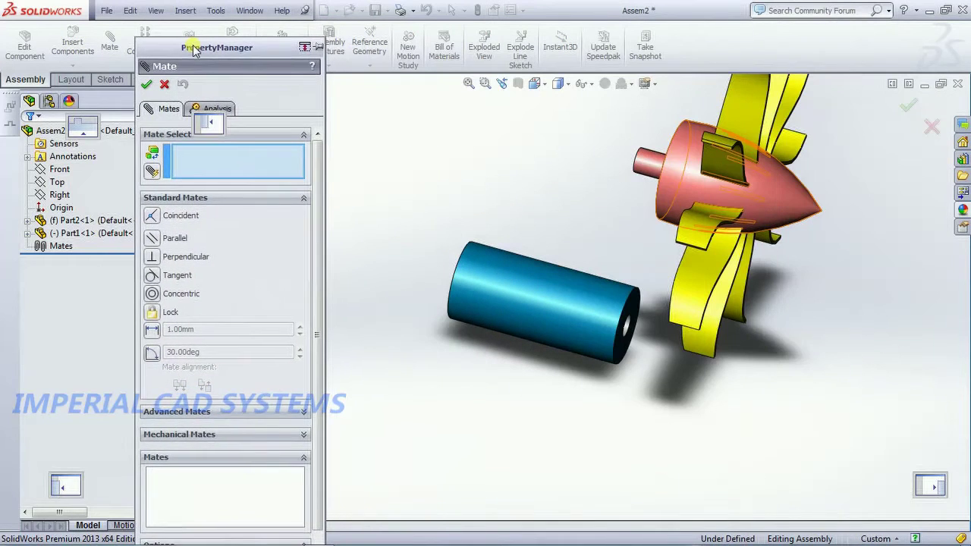
click(151, 293)
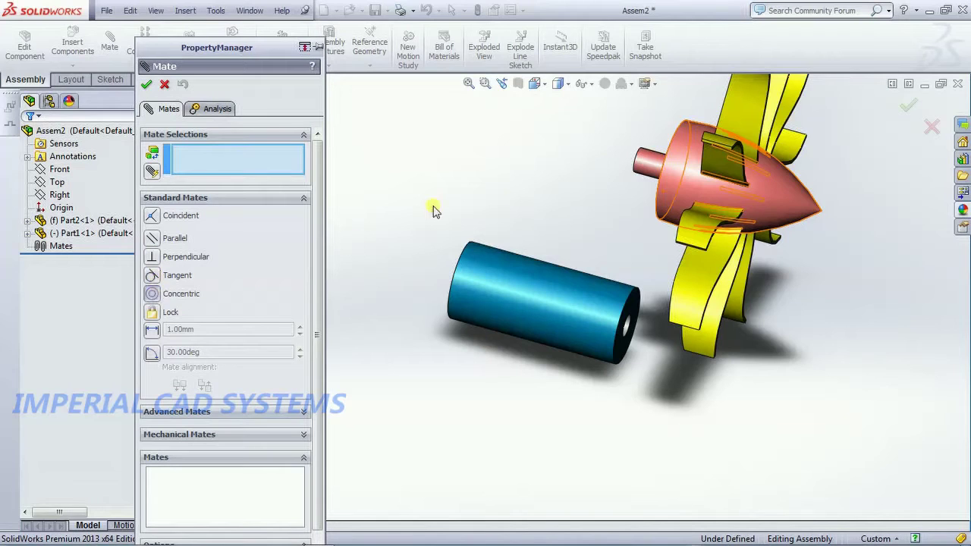
click(654, 163)
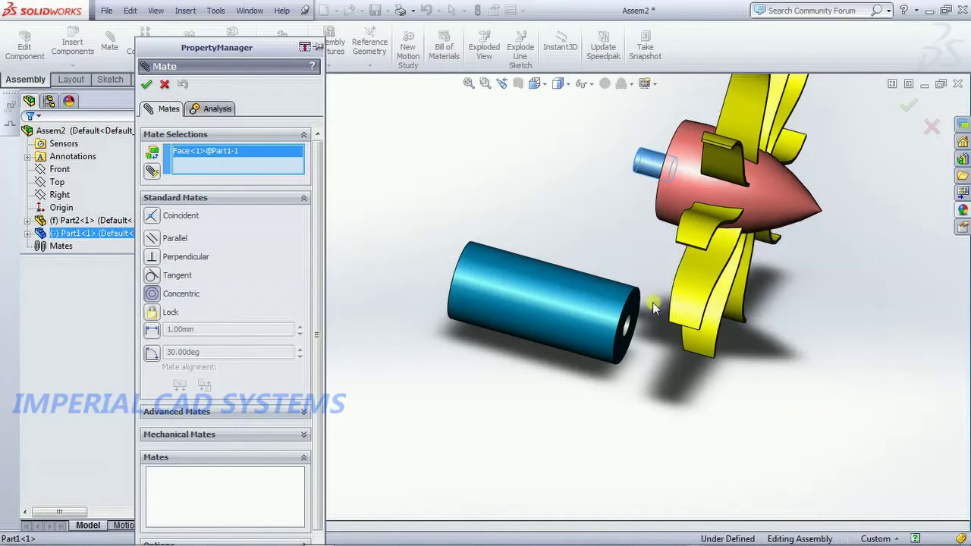
scroll(665, 336, up, 2)
scroll(666, 337, down, 3)
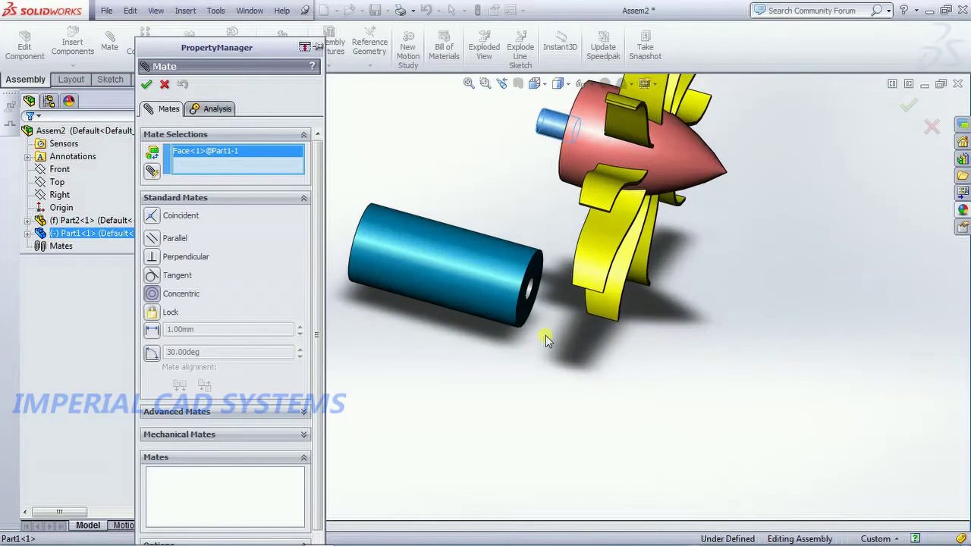
scroll(545, 335, down, 3)
scroll(530, 322, down, 5)
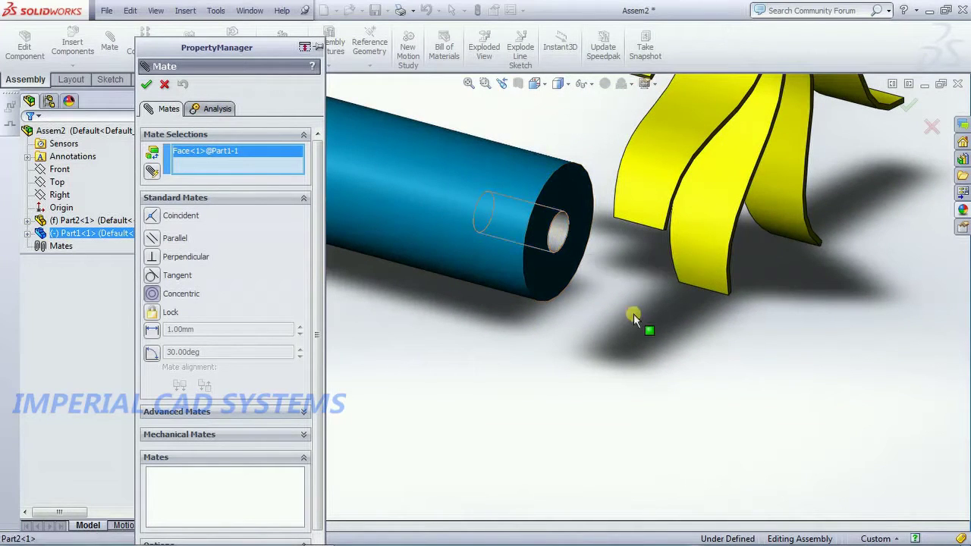
scroll(633, 314, up, 2)
Select the cylinder's hole face as the second face and confirm the concentric mate
middle_drag(633, 314, 587, 255)
click(587, 254)
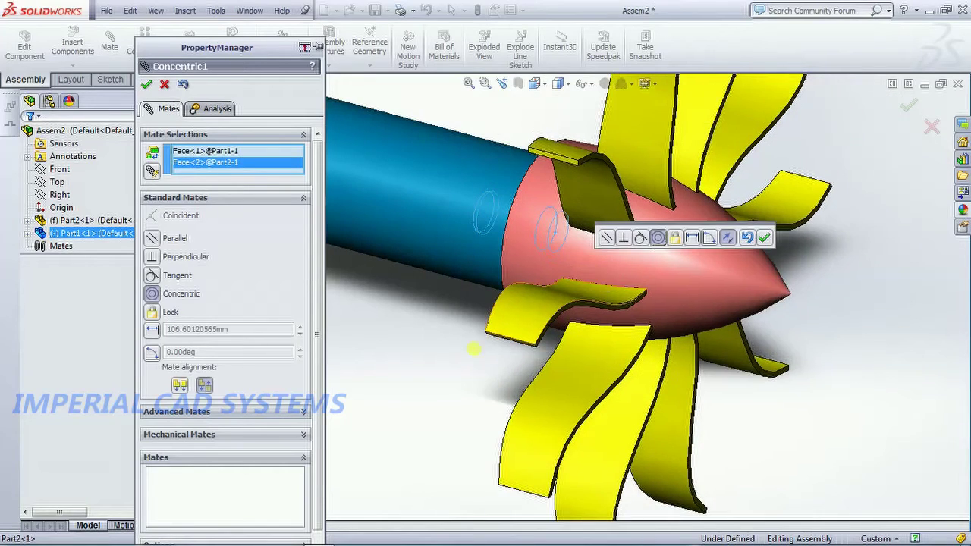
scroll(478, 353, down, 3)
scroll(477, 353, up, 5)
middle_drag(497, 355, 560, 204)
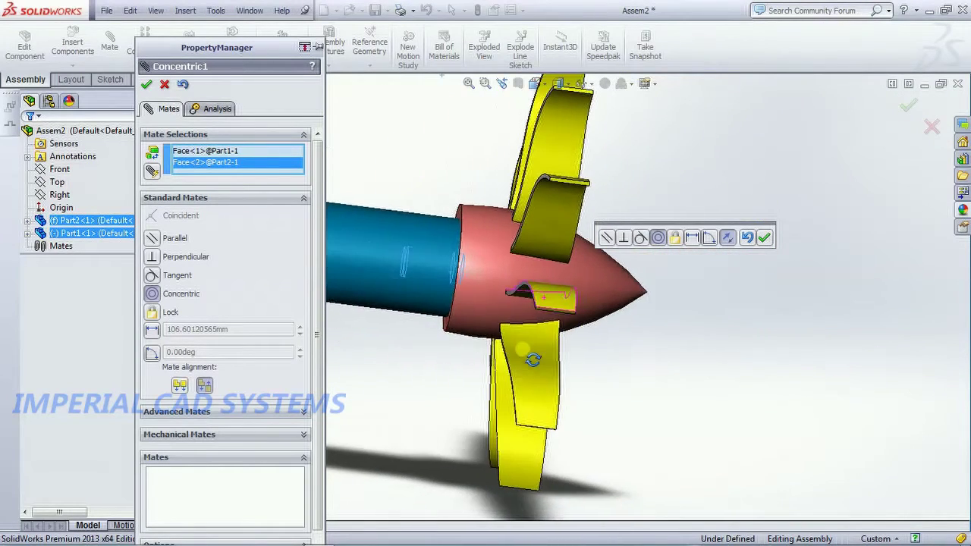
click(765, 239)
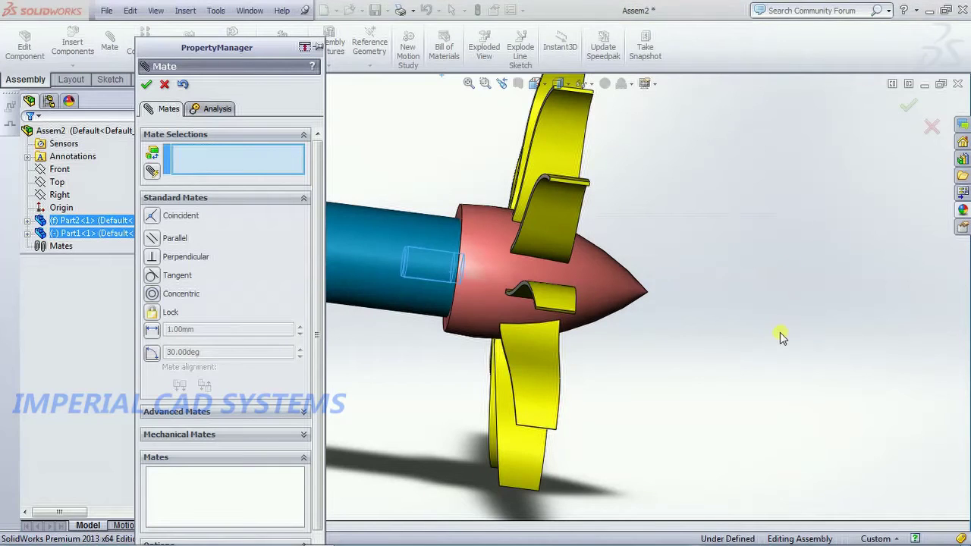
Close the Mate panel and drag the propeller away from the cylinder
click(164, 85)
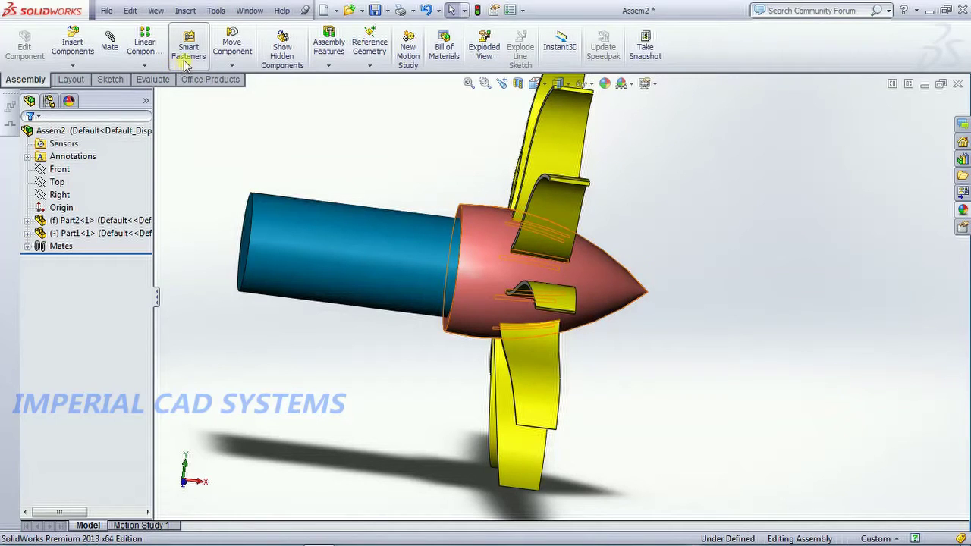
click(232, 46)
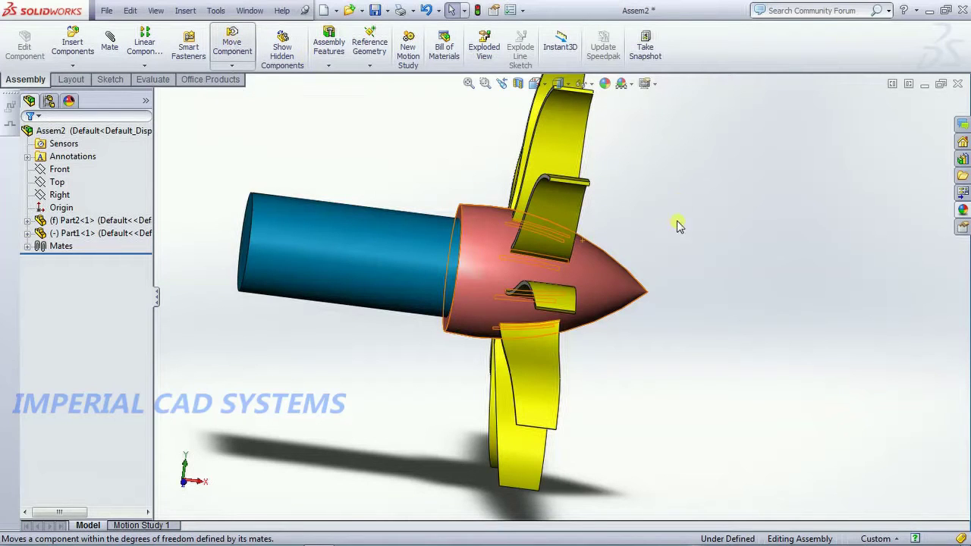
click(581, 271)
drag(650, 288, 764, 299)
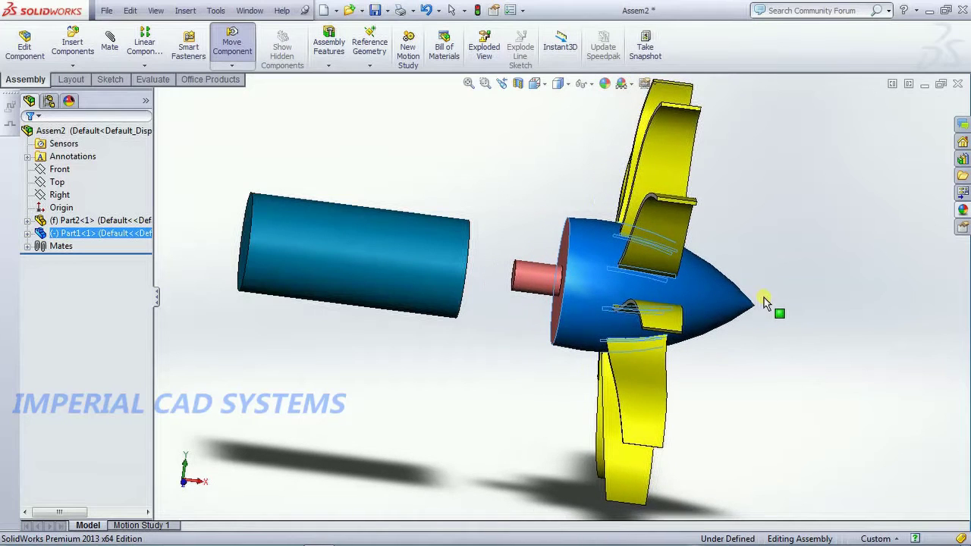
middle_drag(465, 191, 432, 194)
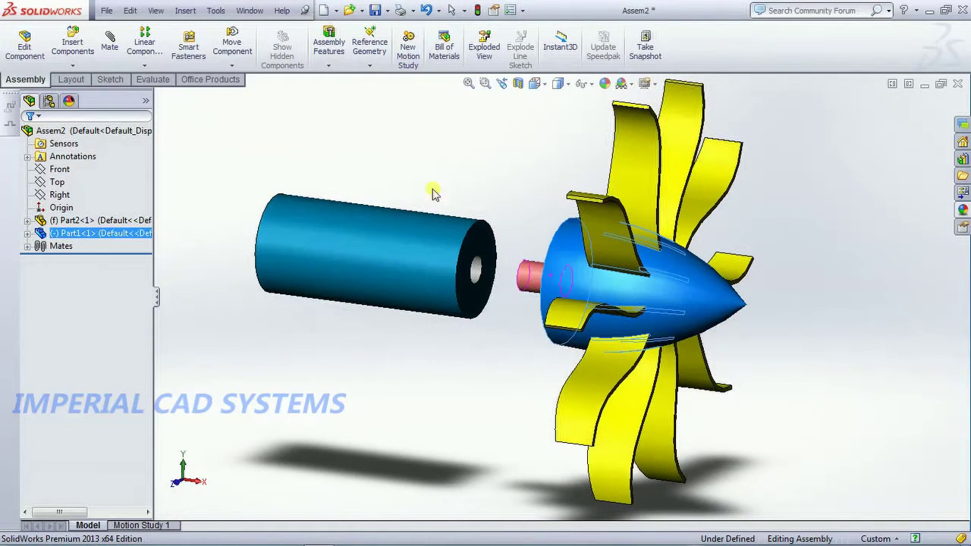
Start a mate on the cylinder's end face, then cancel the over-defining tangent mate
click(110, 42)
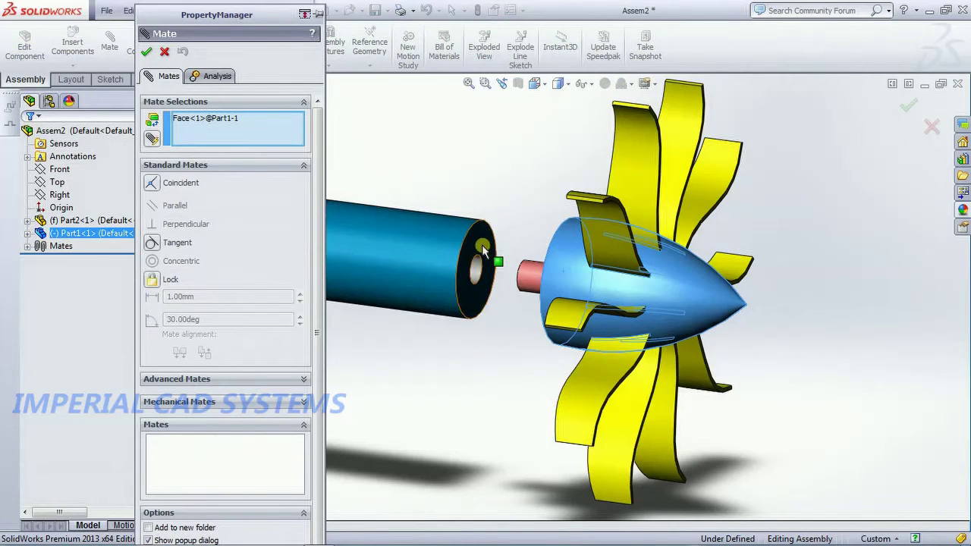
click(483, 251)
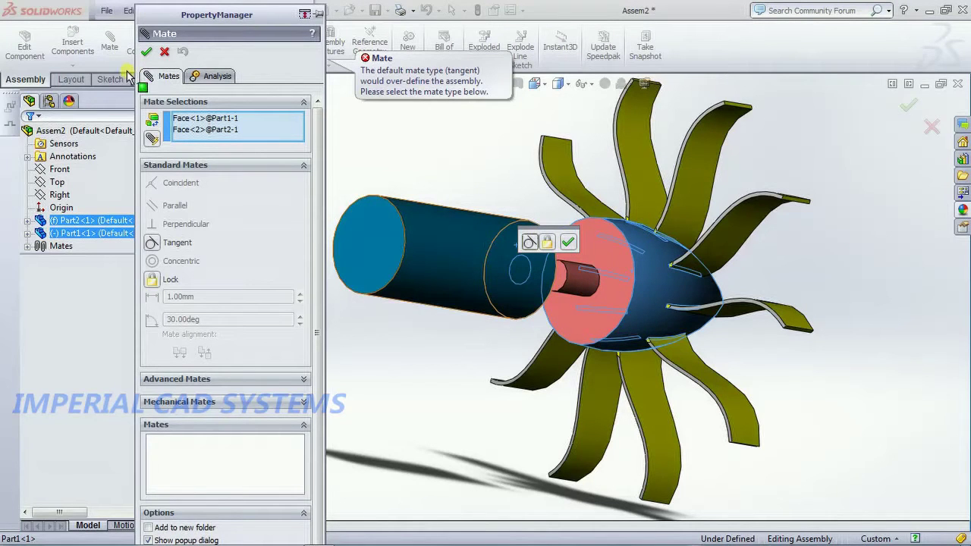
click(168, 54)
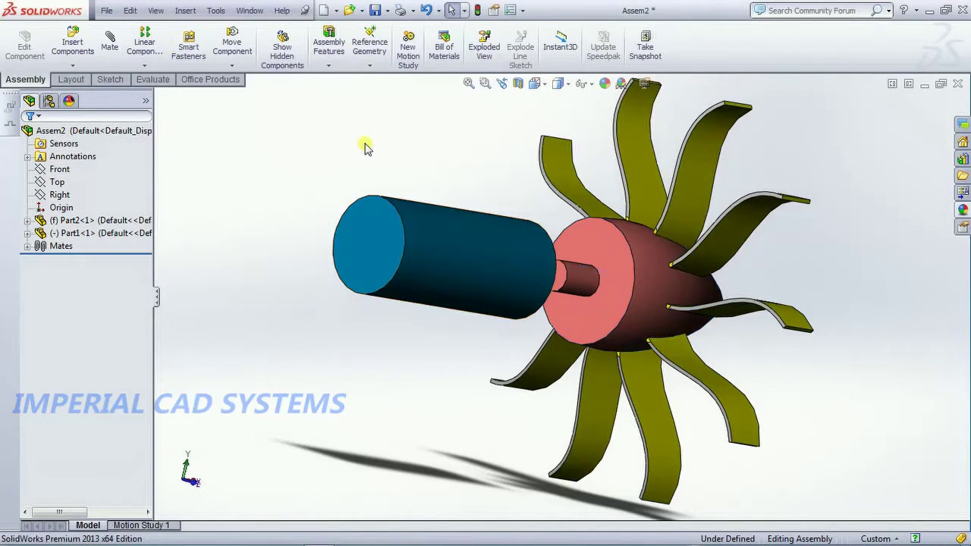
Mate the propeller hub's rear face to the cylinder's end face at 10 mm distance
middle_drag(364, 147, 276, 113)
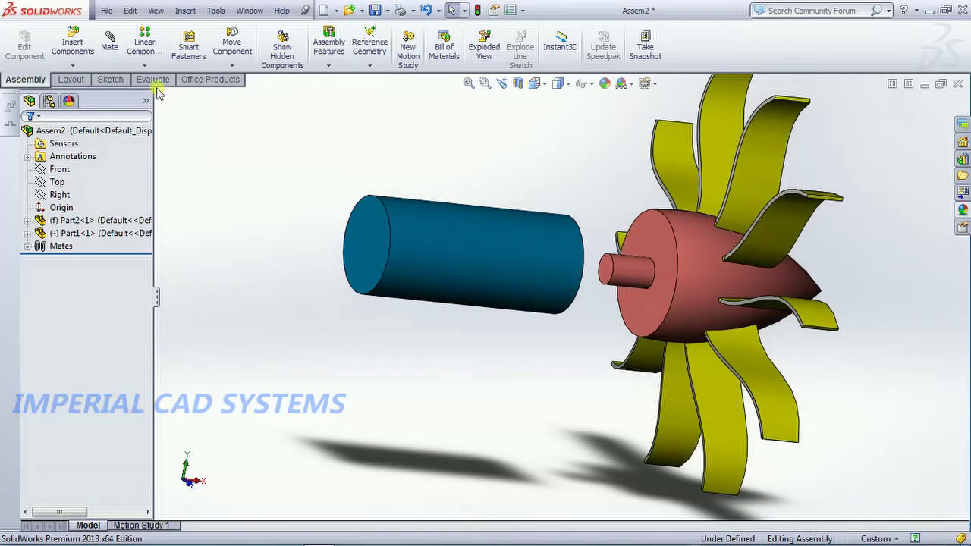
click(114, 45)
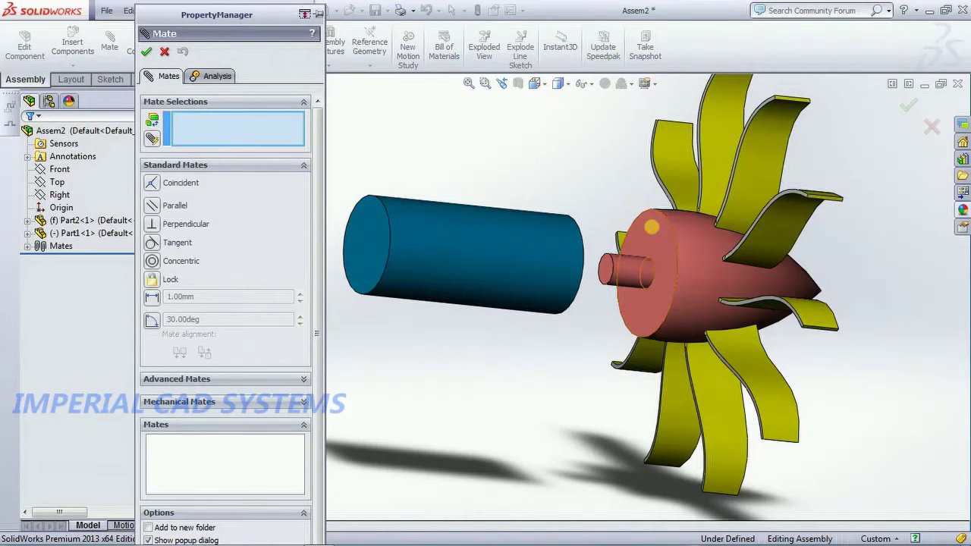
click(652, 231)
middle_drag(614, 205, 533, 200)
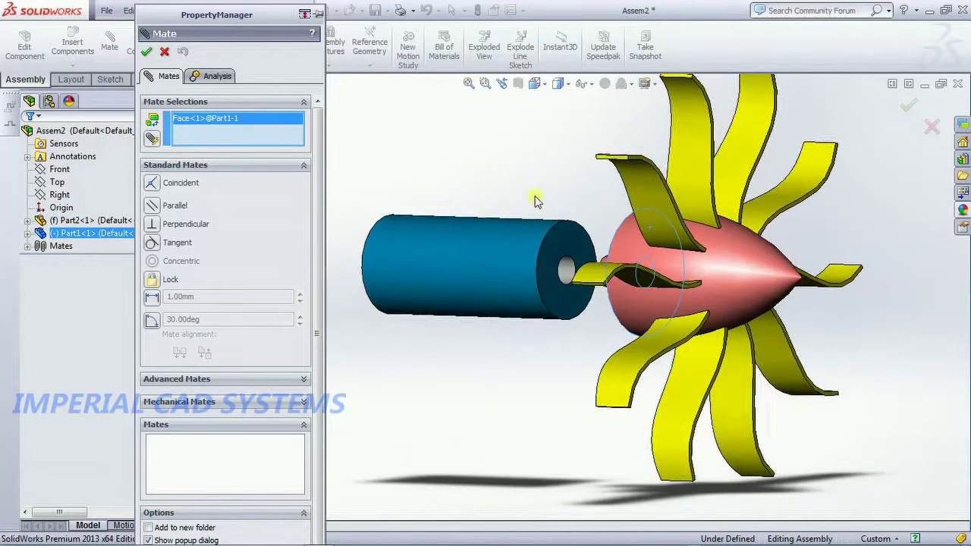
click(563, 262)
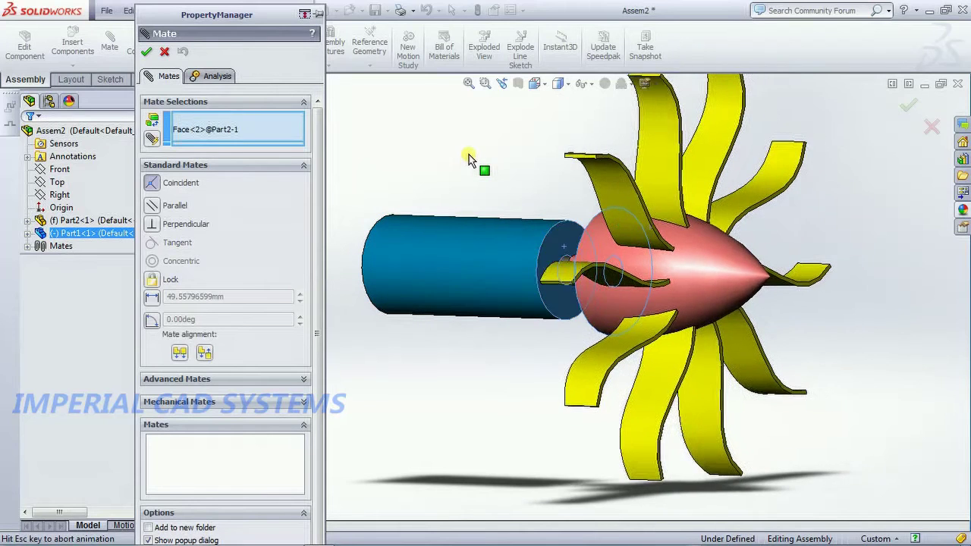
click(152, 299)
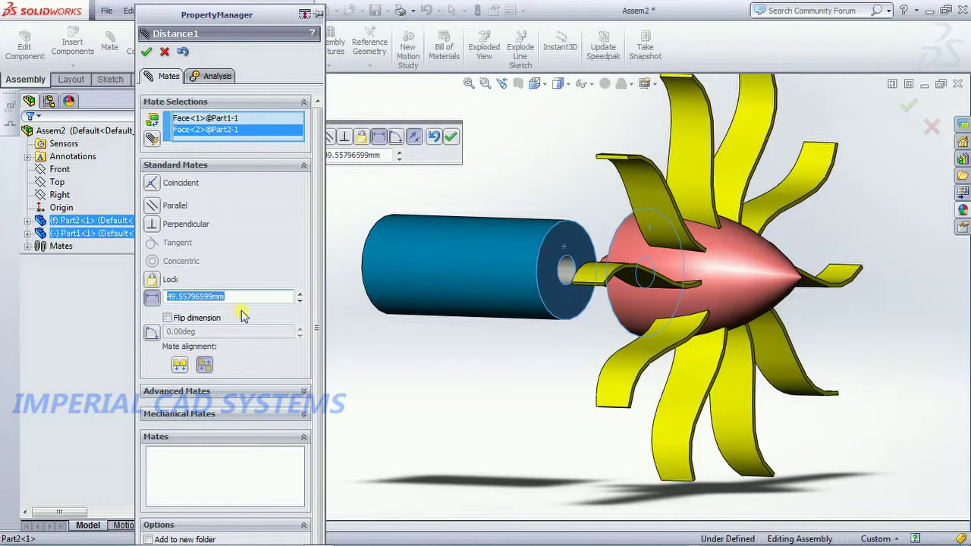
text(10.00mm)
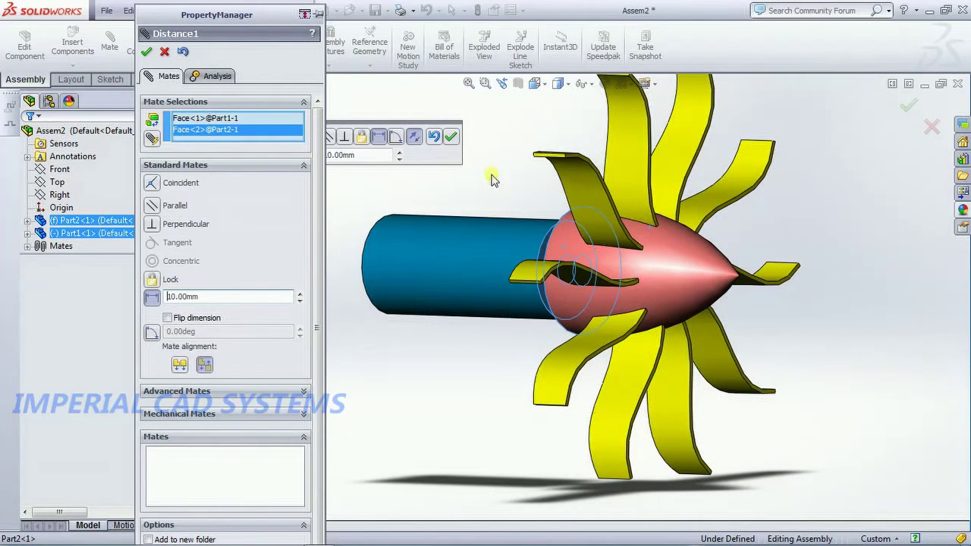
click(147, 52)
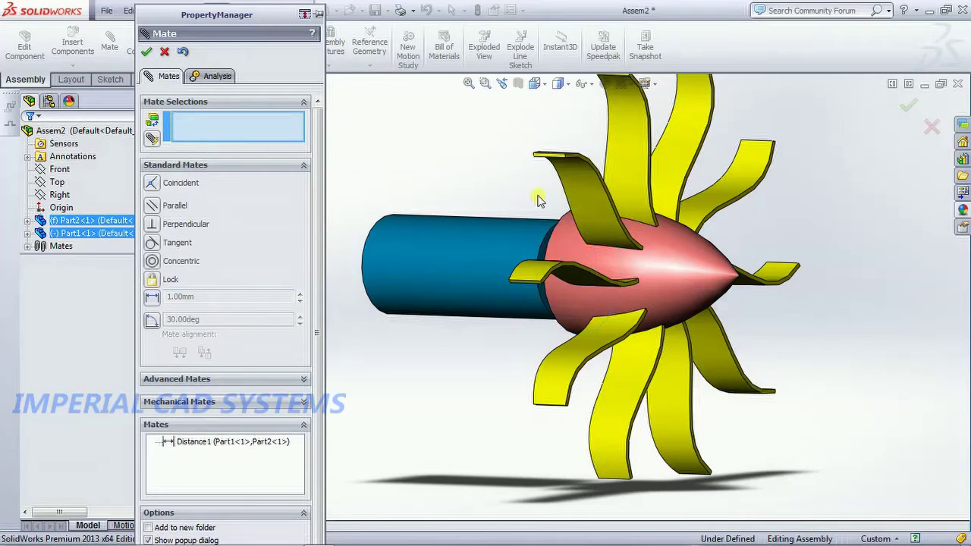
click(147, 53)
Orbit and zoom the view to inspect the mated cylinder and propeller
scroll(460, 193, down, 3)
scroll(462, 193, up, 5)
middle_drag(462, 192, 721, 275)
scroll(721, 276, up, 3)
scroll(359, 305, down, 4)
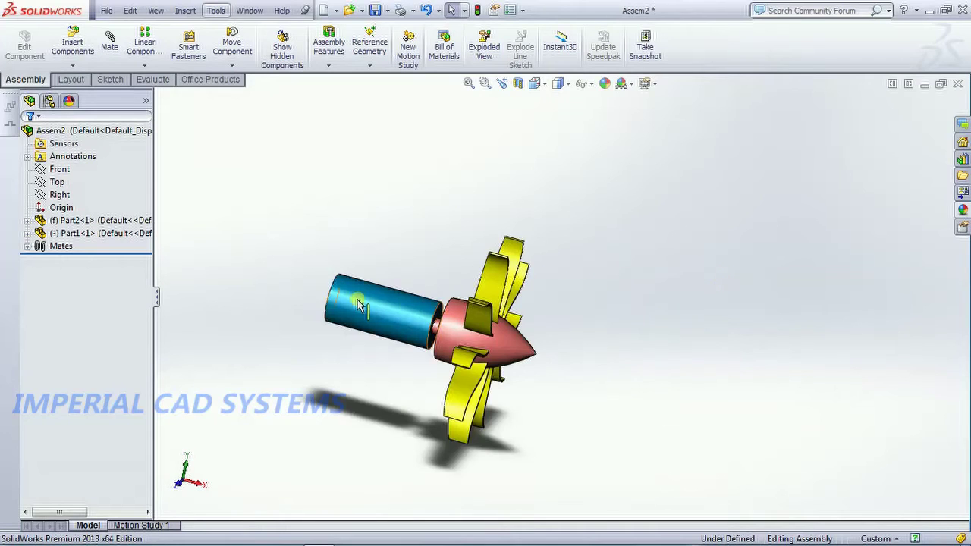
scroll(361, 300, down, 3)
scroll(541, 281, up, 3)
middle_drag(628, 341, 618, 338)
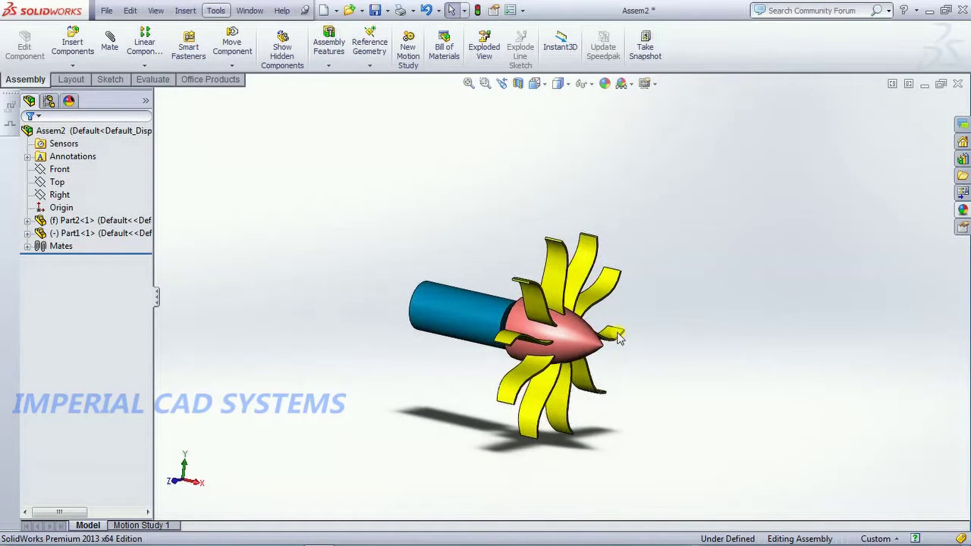
scroll(618, 337, up, 3)
scroll(622, 336, down, 3)
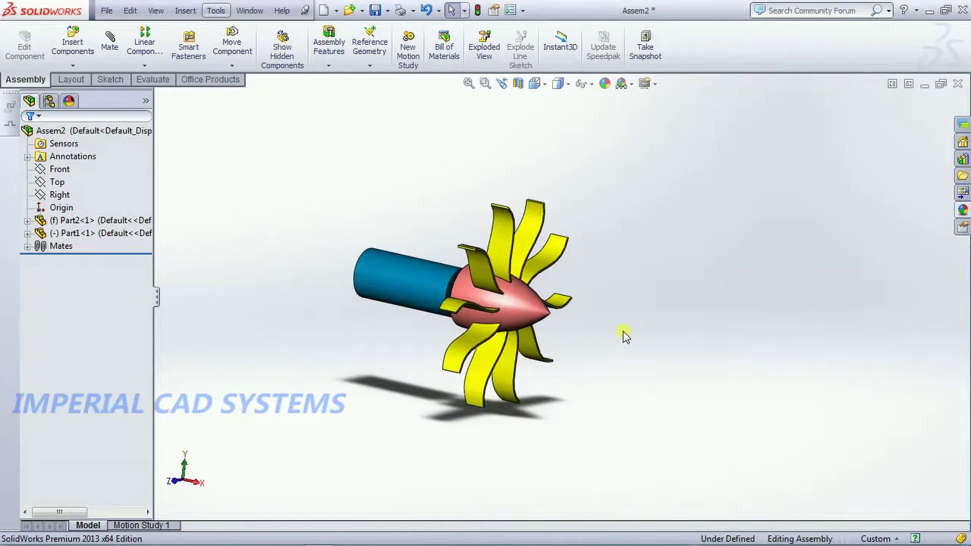
Spin the propeller to a new angle about the shared axis with Rotate Component
click(232, 65)
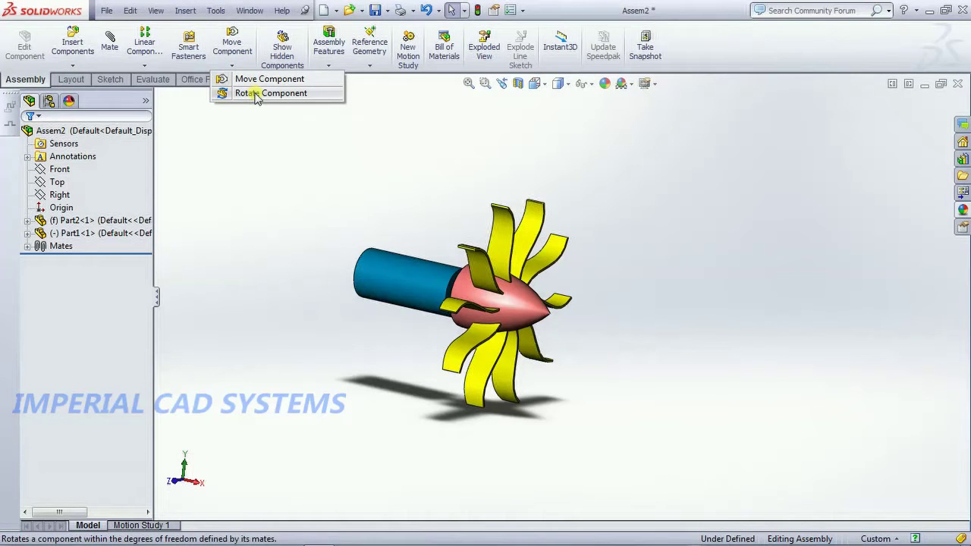
click(256, 94)
drag(519, 248, 552, 237)
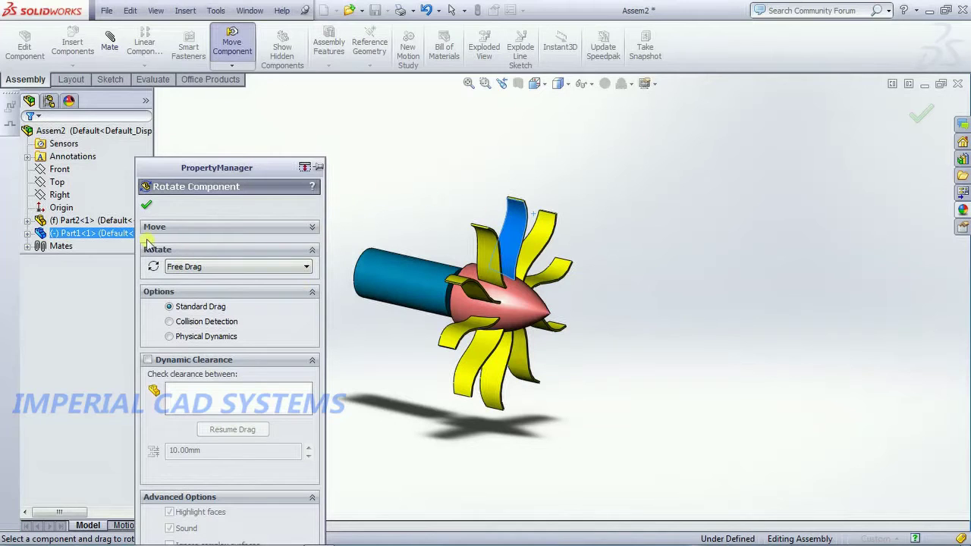
click(148, 206)
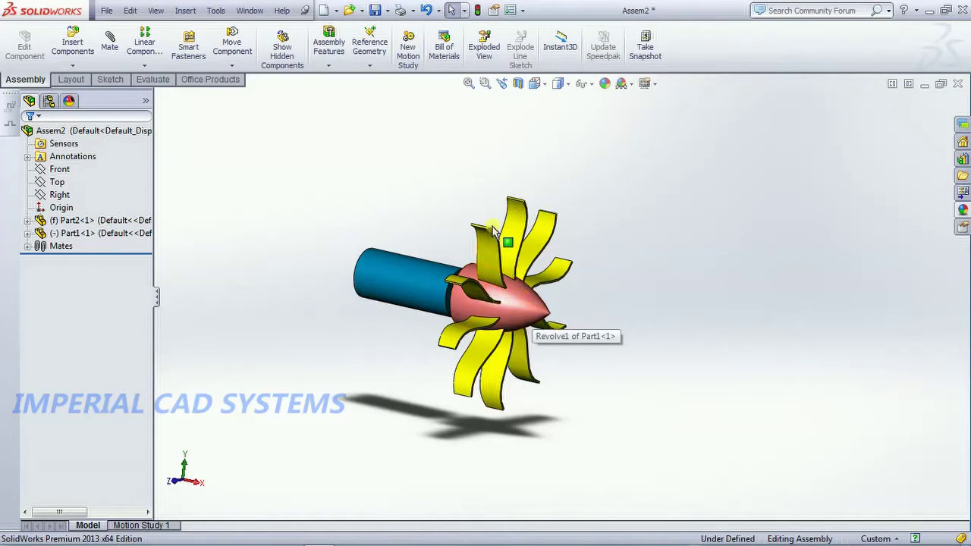
Switch to Motion Study 1 and place the time bar at 10 sec
scroll(246, 307, down, 3)
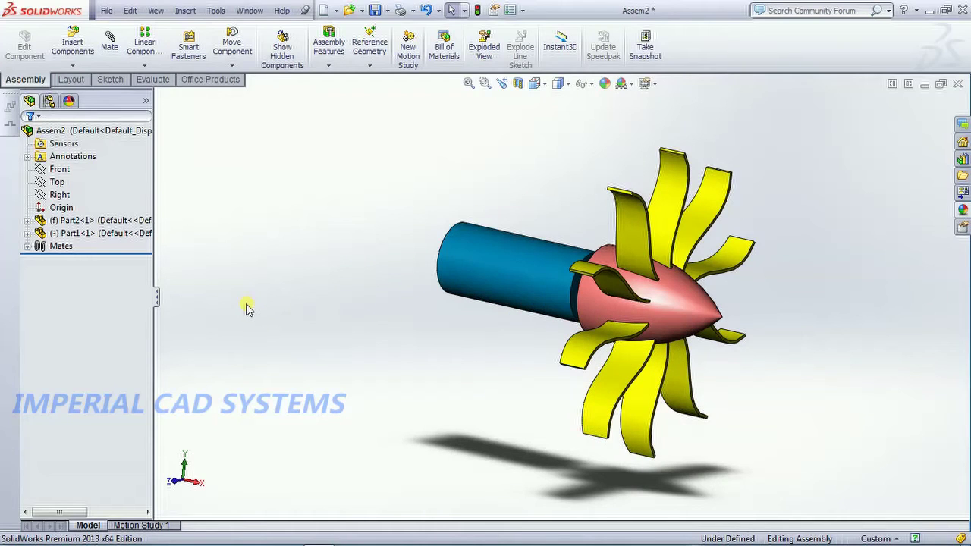
click(136, 525)
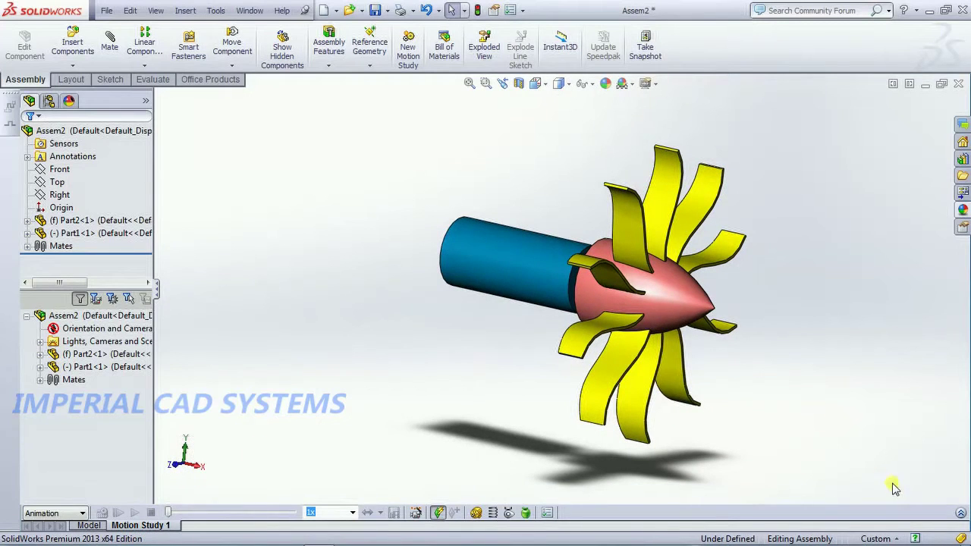
click(960, 513)
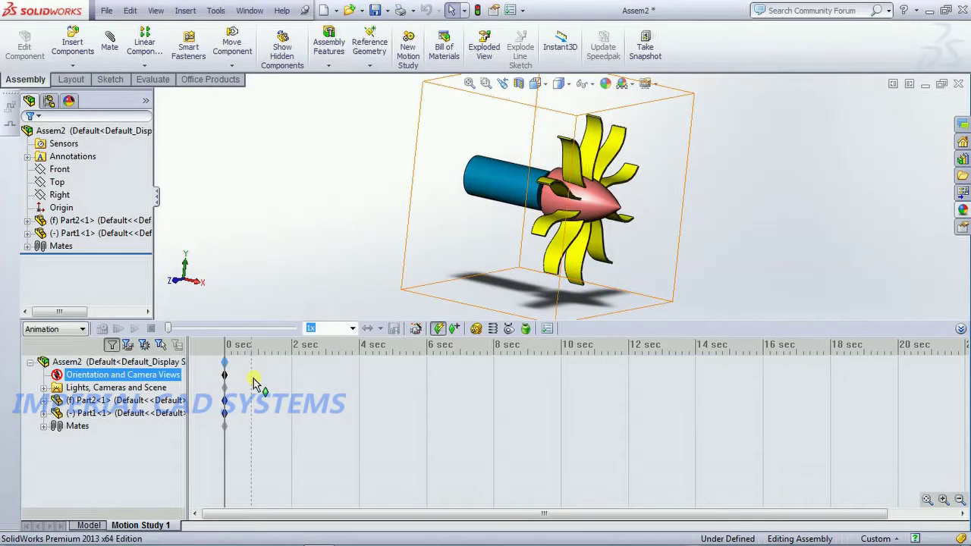
click(492, 373)
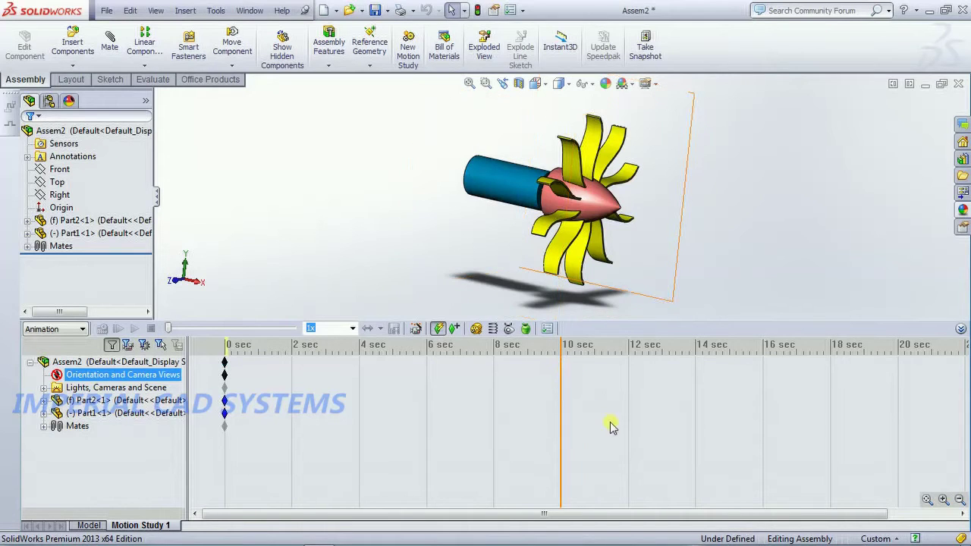
click(568, 386)
Select the top Assem2 row in the study tree and collapse the timeline
click(598, 279)
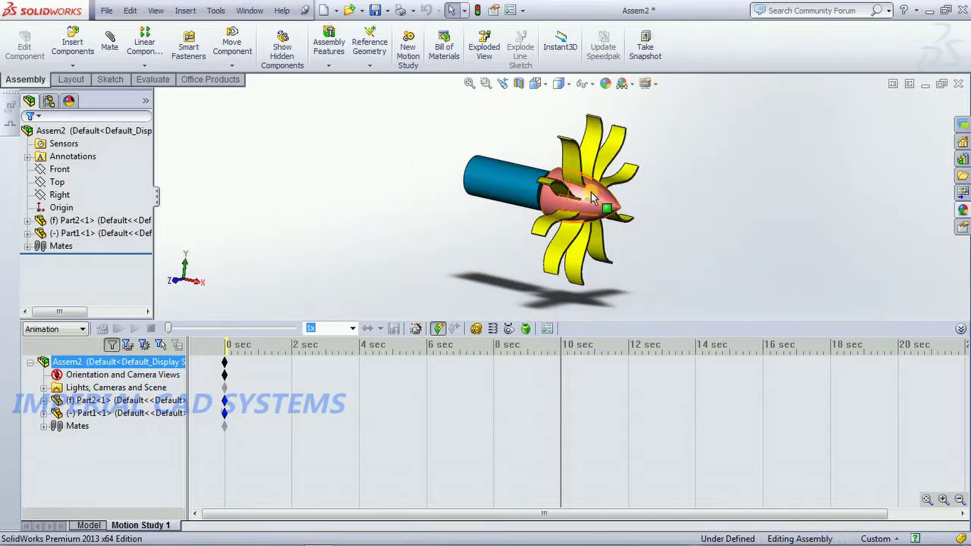
key(Down)
key(Down)
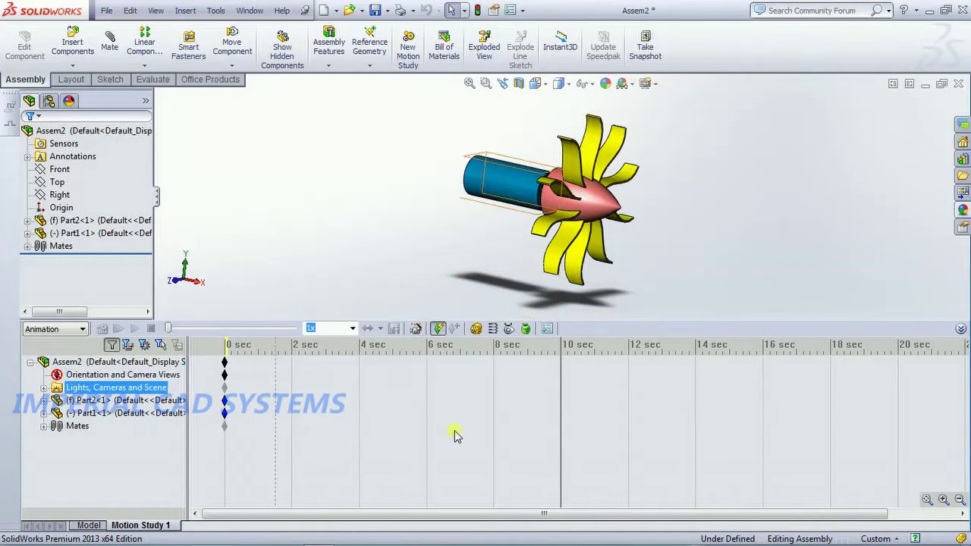
key(Up)
key(Down)
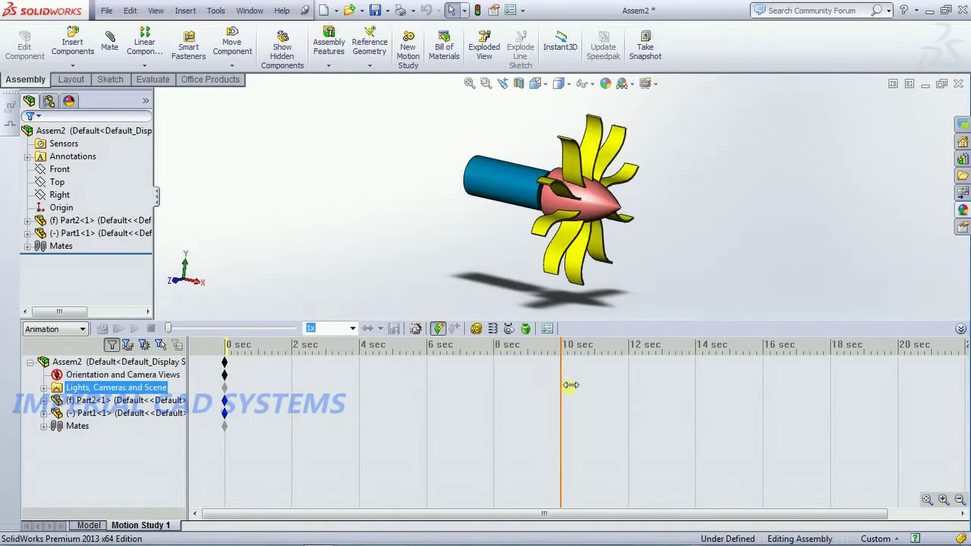
key(Up)
key(Up)
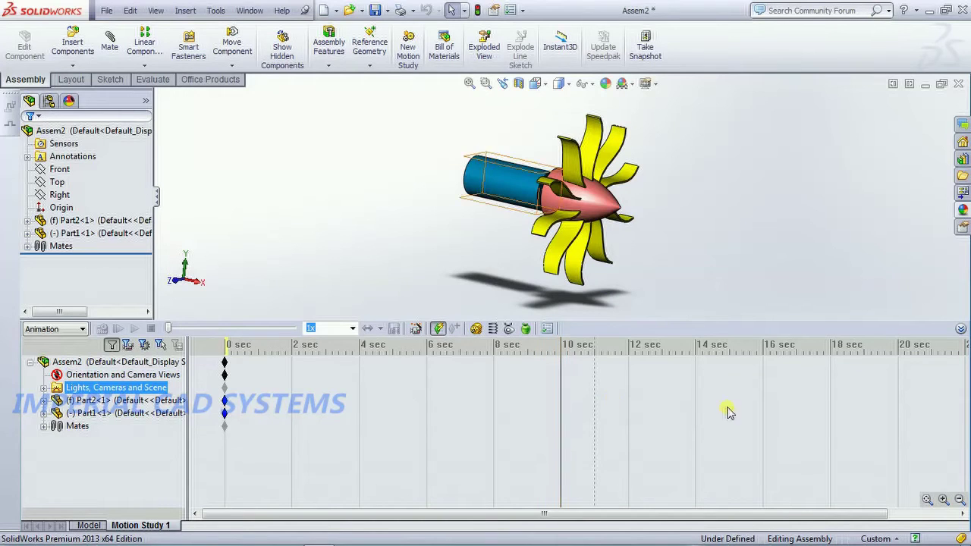
click(960, 329)
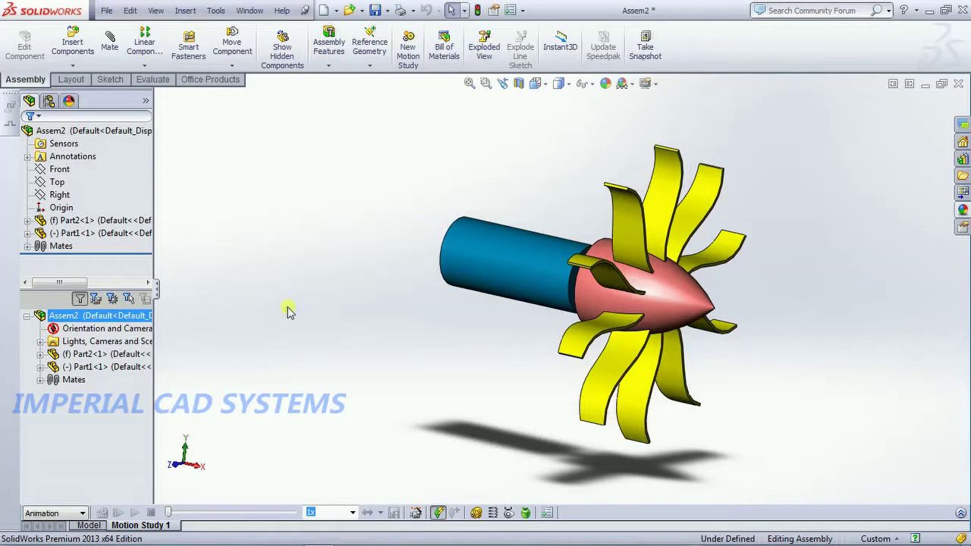
Add RotaryMotor1, a 100 RPM constant-speed rotary motor on the propeller's shaft face
click(479, 514)
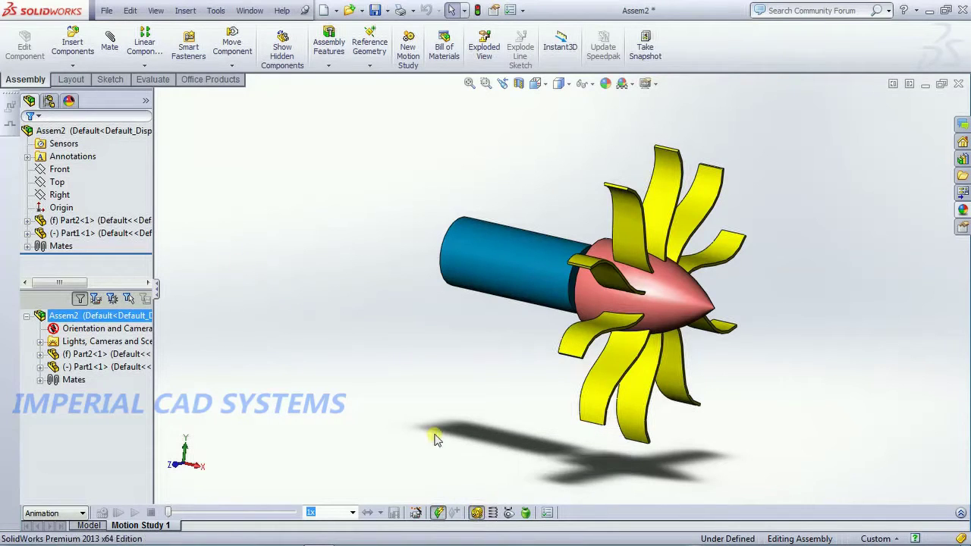
drag(237, 174, 213, 85)
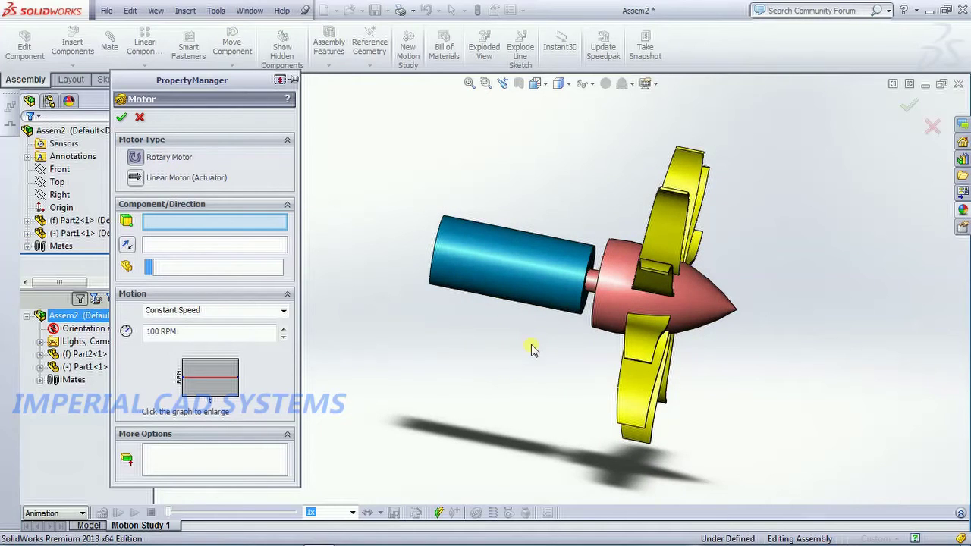
scroll(533, 349, down, 3)
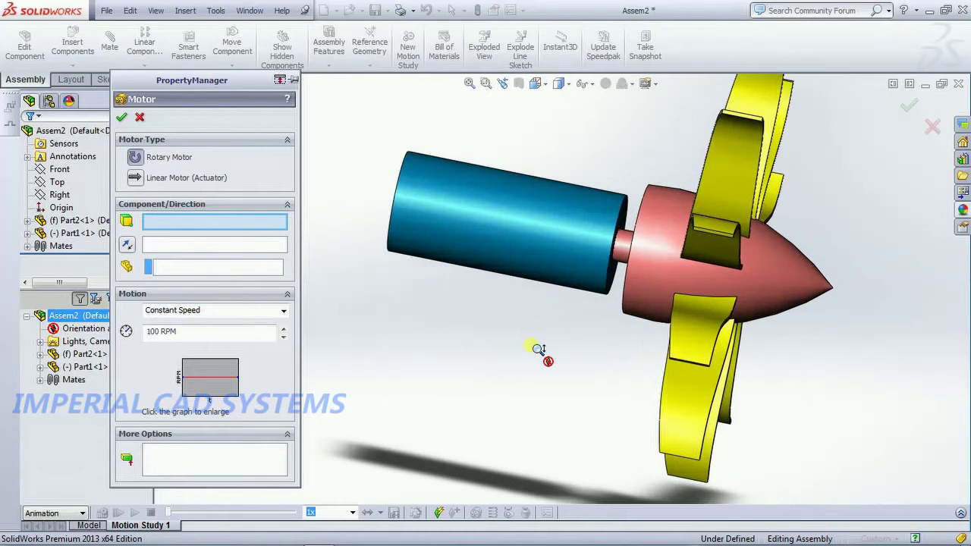
click(627, 253)
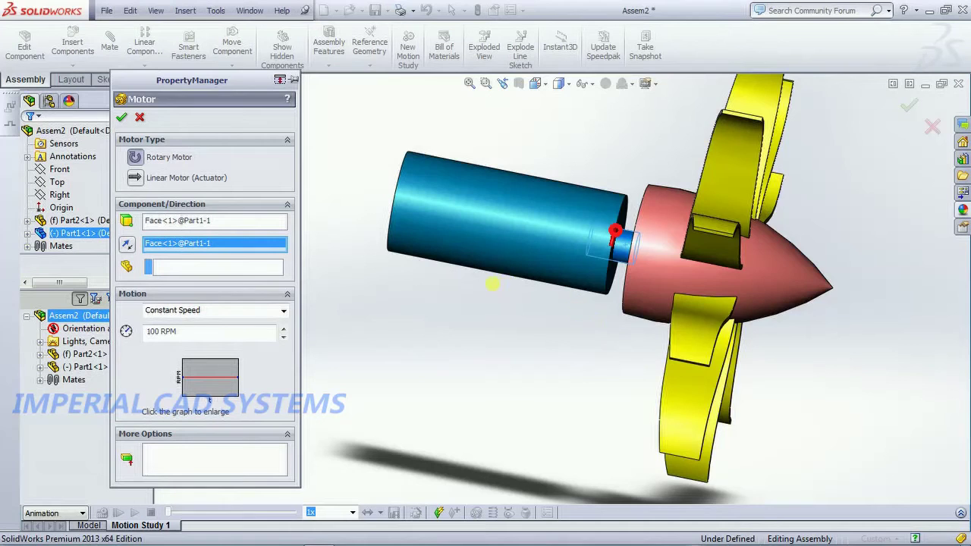
middle_drag(490, 277, 453, 286)
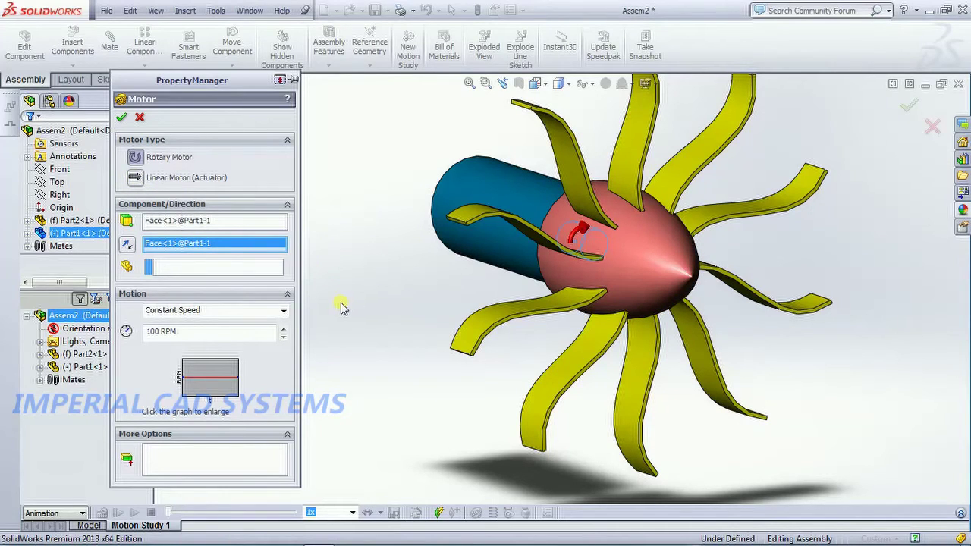
click(127, 246)
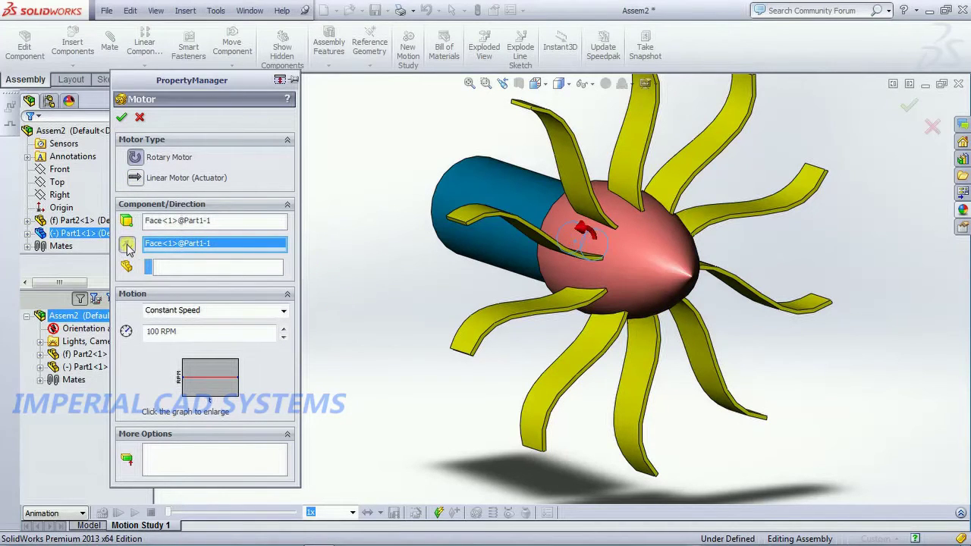
click(126, 246)
key(Left)
key(Left)
key(Left)
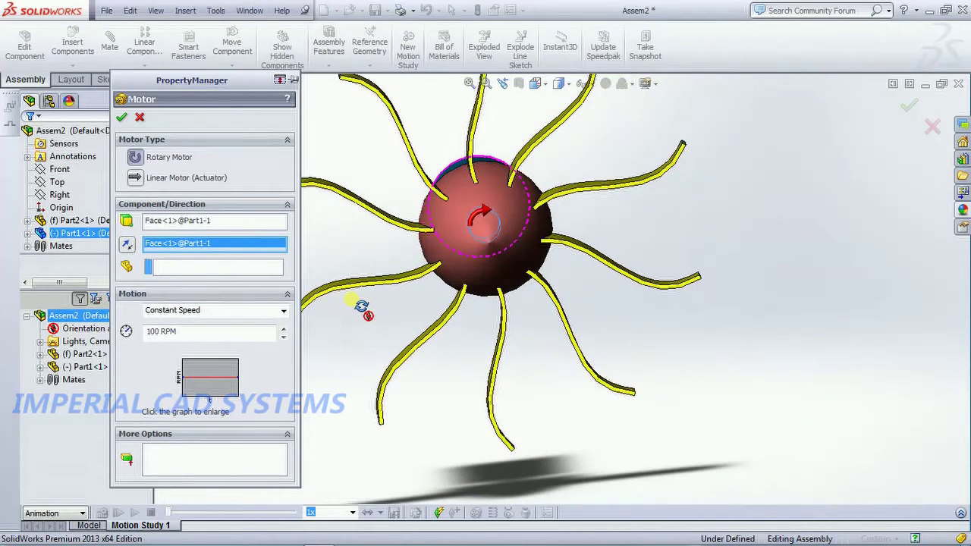
click(124, 119)
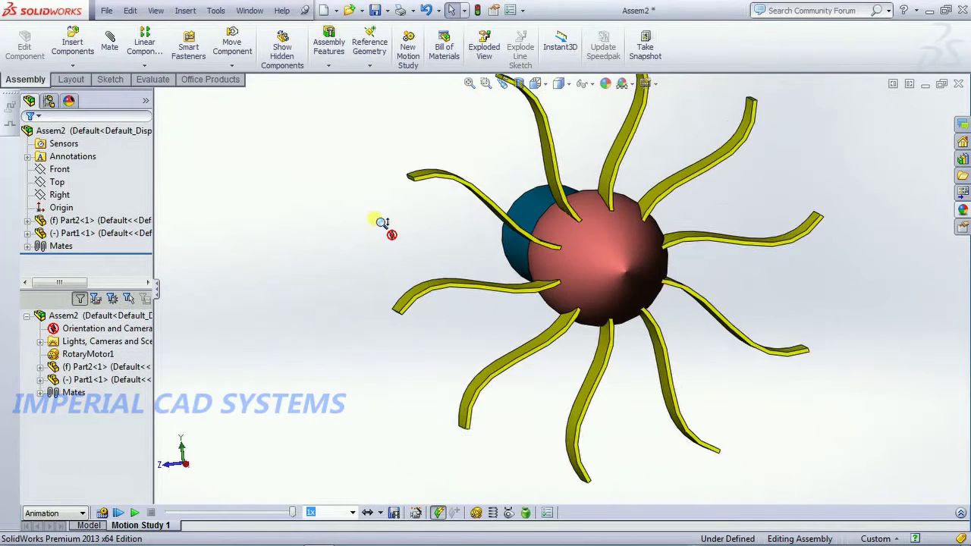
Set Playback Mode to Normal and play the study to watch the propeller spin
middle_drag(608, 373, 723, 321)
middle_drag(675, 342, 665, 341)
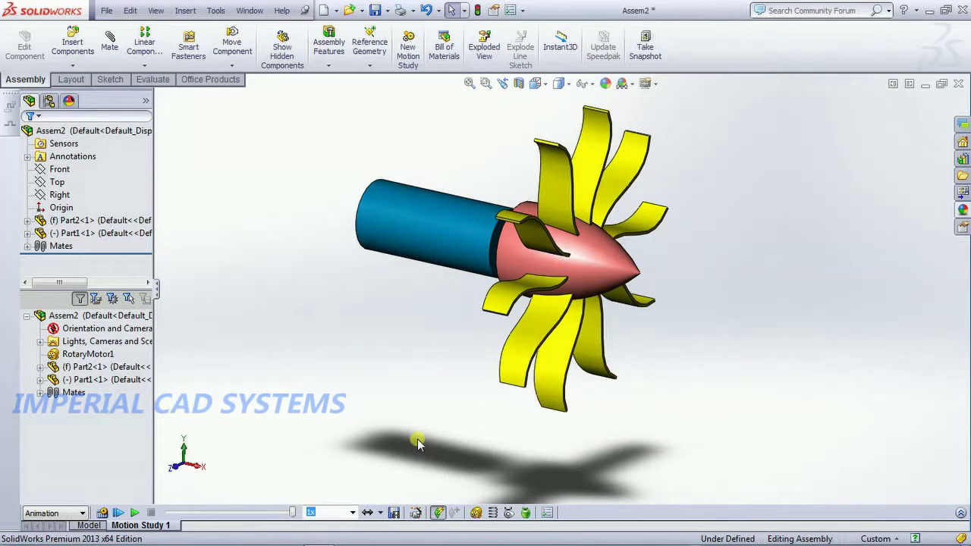
click(379, 512)
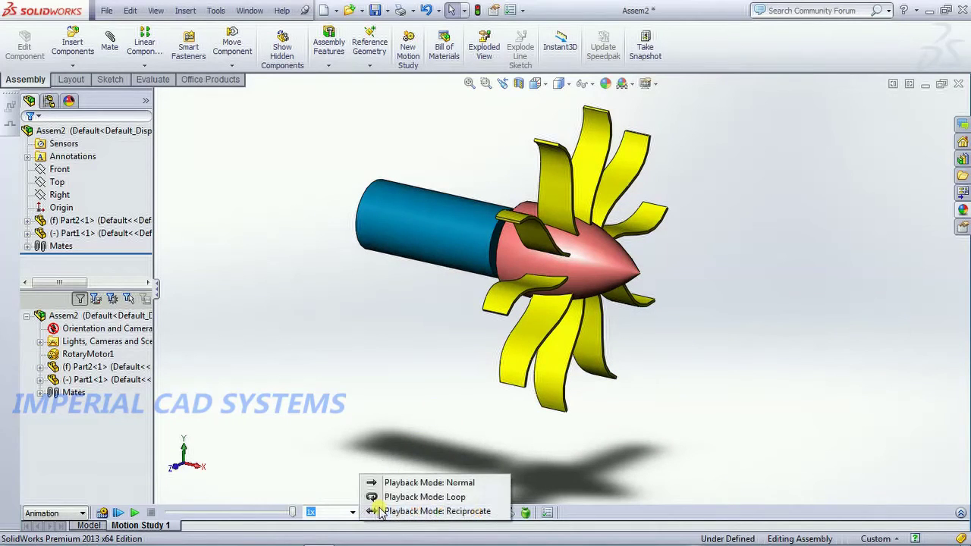
click(413, 483)
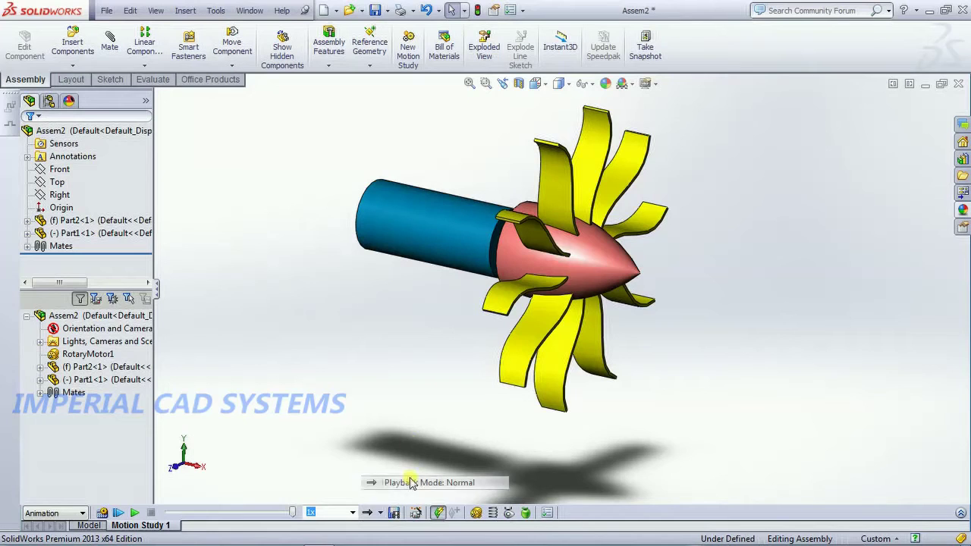
click(135, 513)
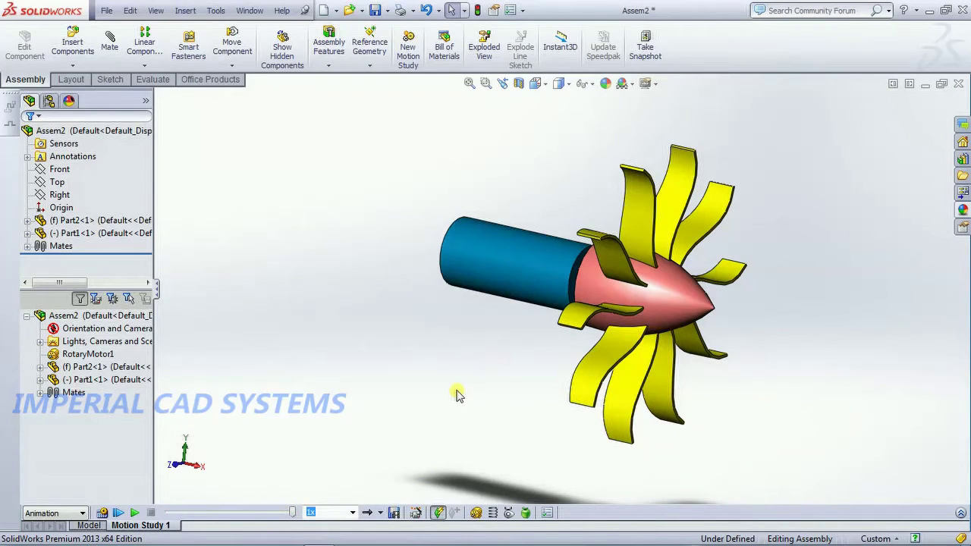
click(960, 514)
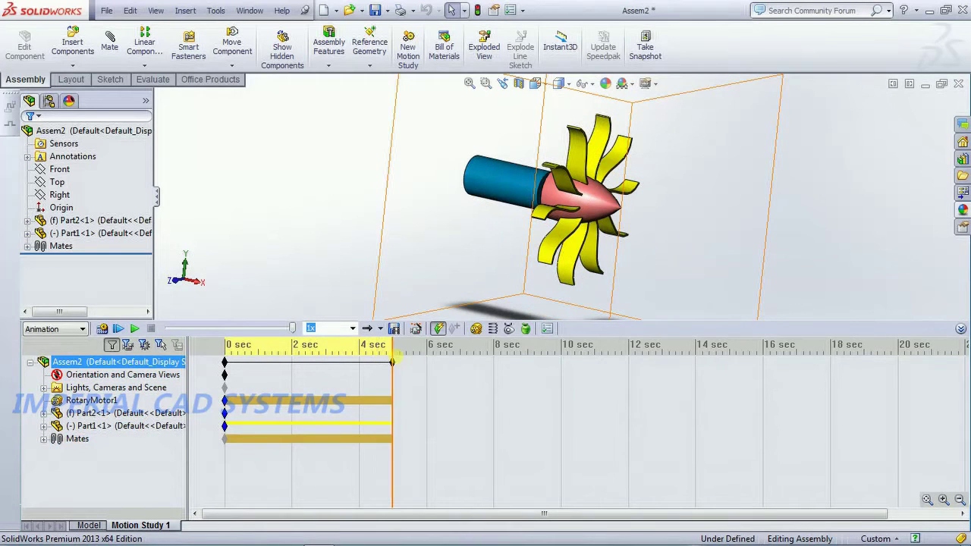
Move Motion Study 1's end key from 4 s to 10 s and play the propeller animation twice
drag(392, 362, 561, 392)
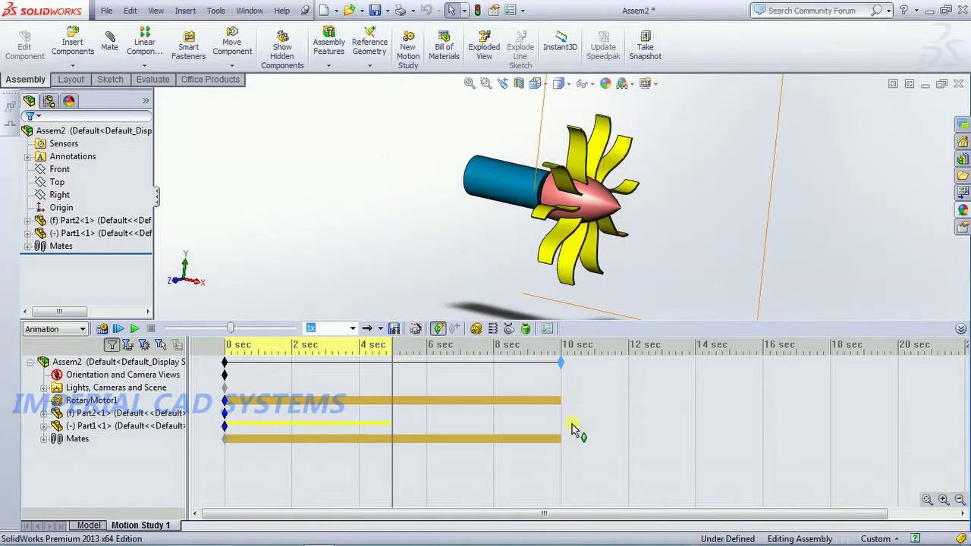
click(959, 327)
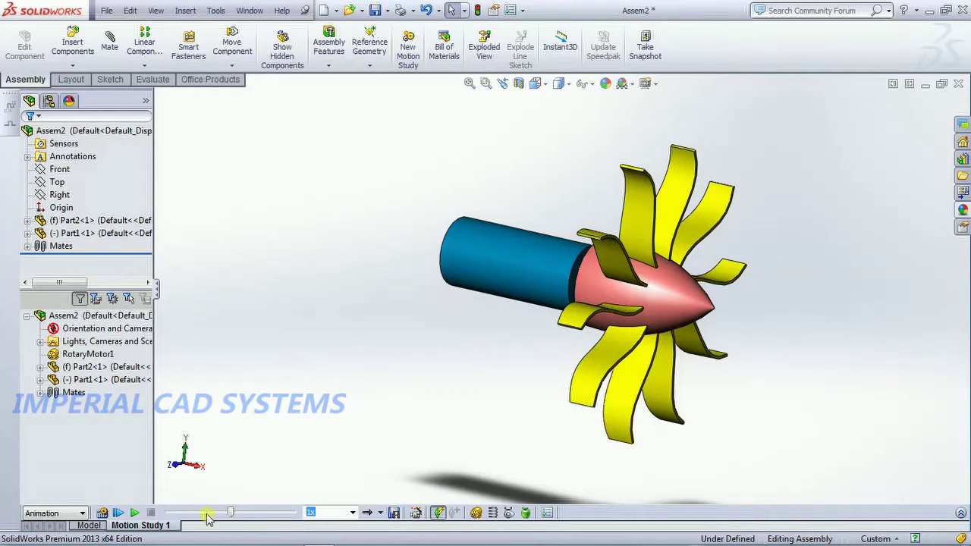
click(135, 513)
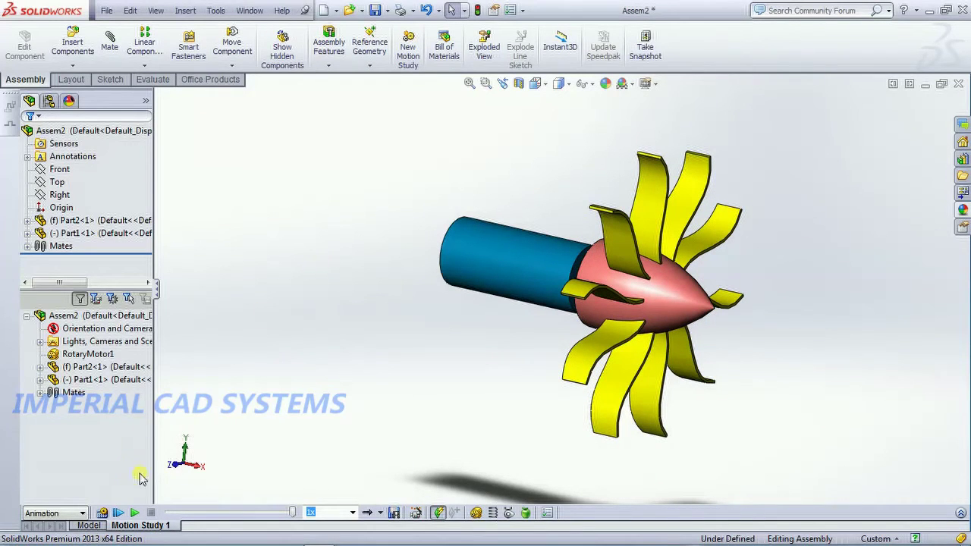
click(134, 513)
click(379, 512)
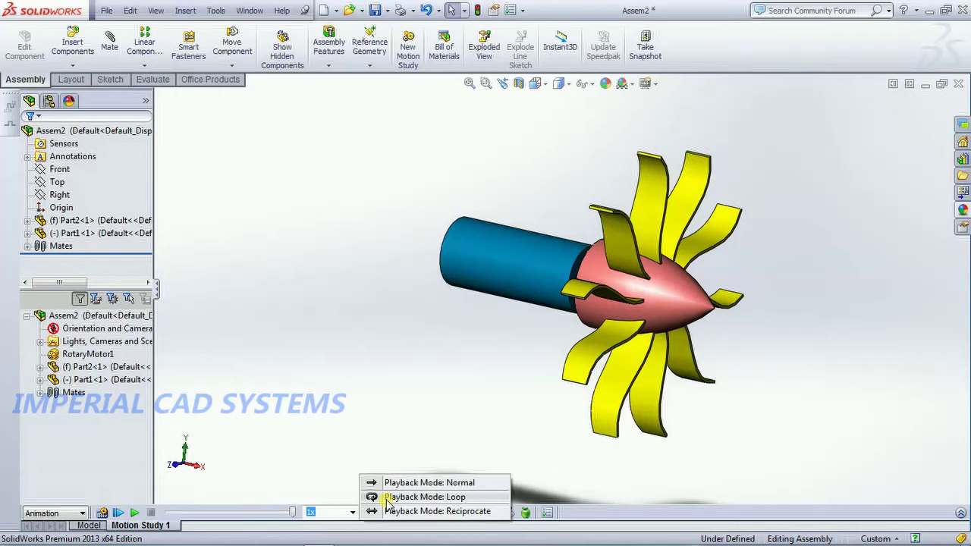
Switch playback to Loop and run the 10-second propeller animation continuously
click(385, 497)
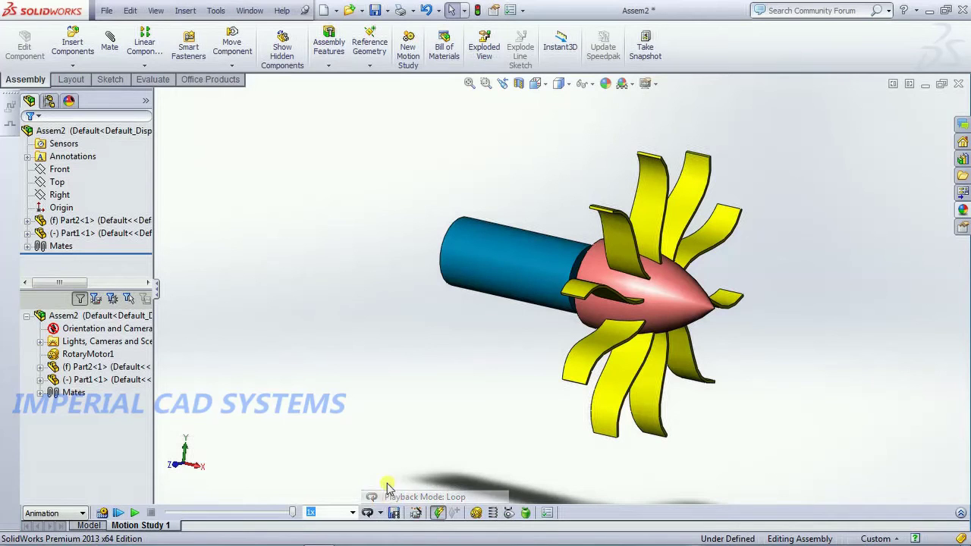
click(134, 513)
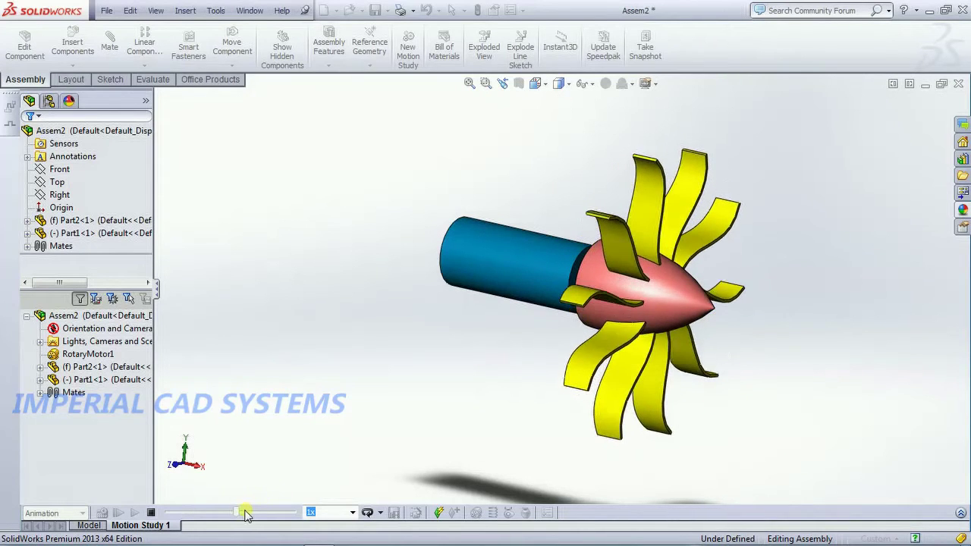
mouse_move(245, 514)
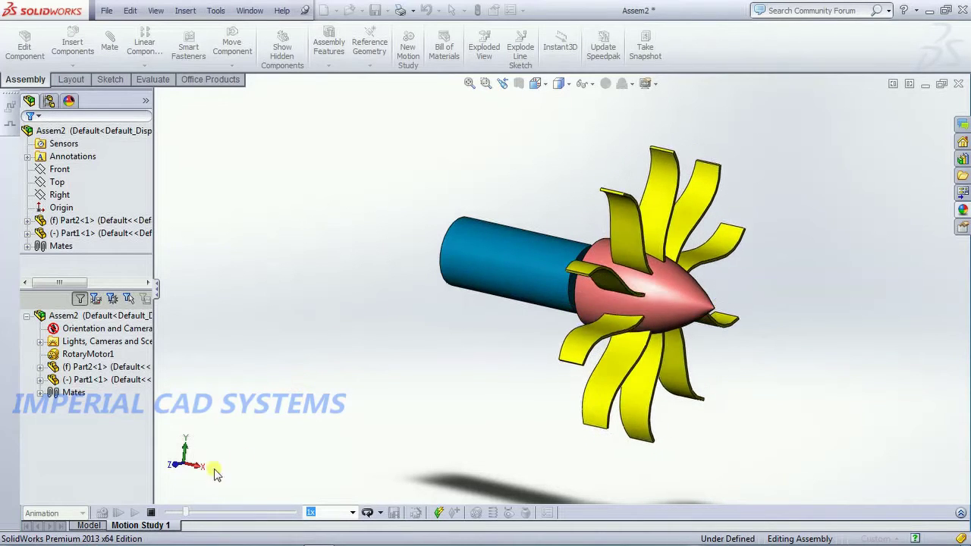
Stop the looping animation, set playback to Reciprocate, and play the propeller forward and back
click(151, 512)
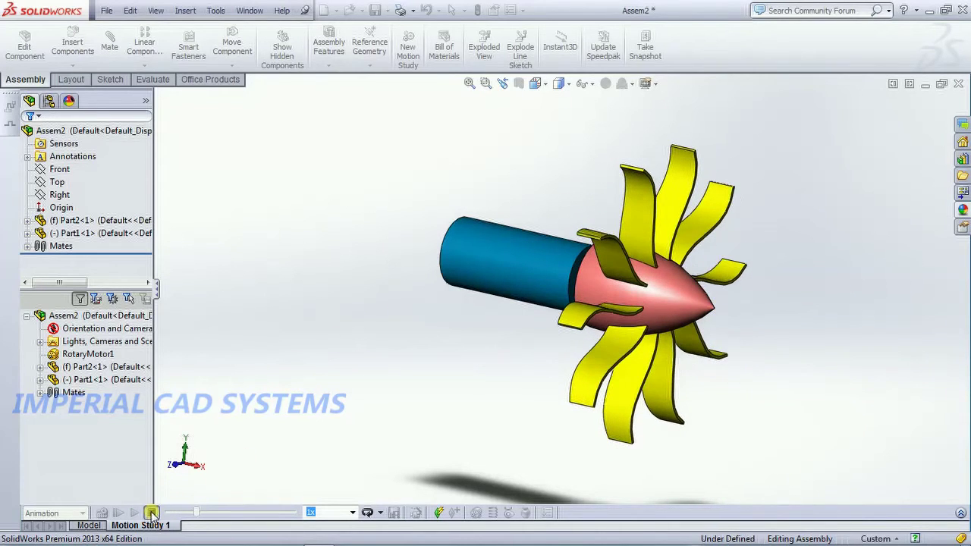
click(375, 513)
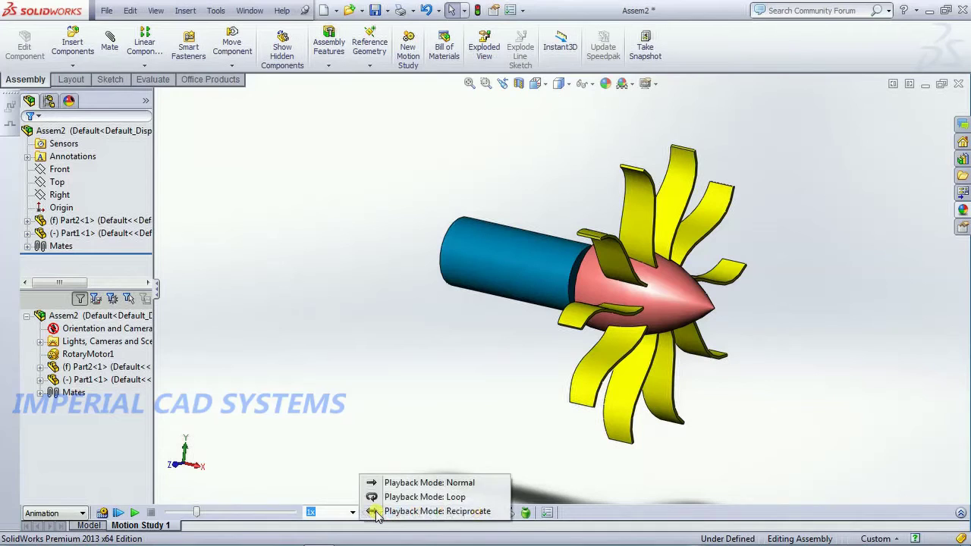
click(425, 511)
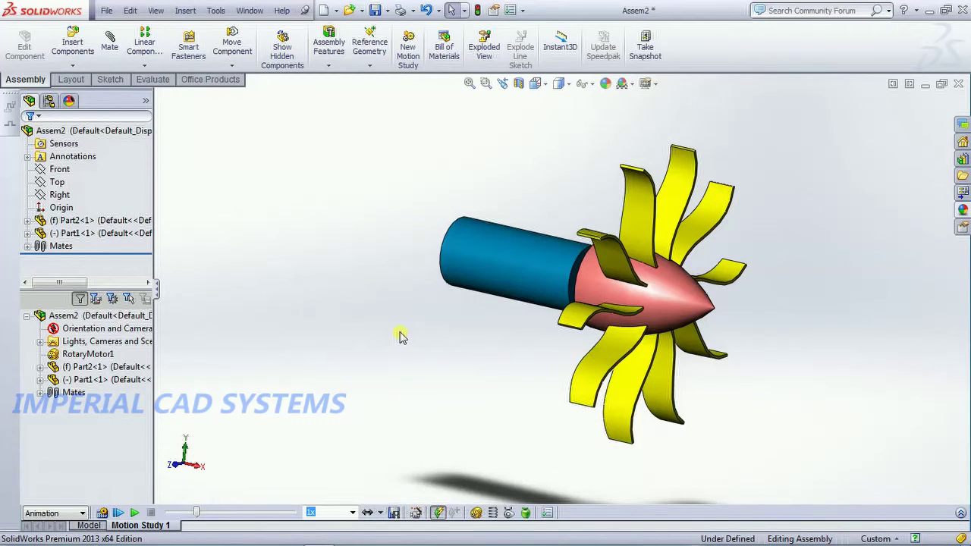
click(135, 514)
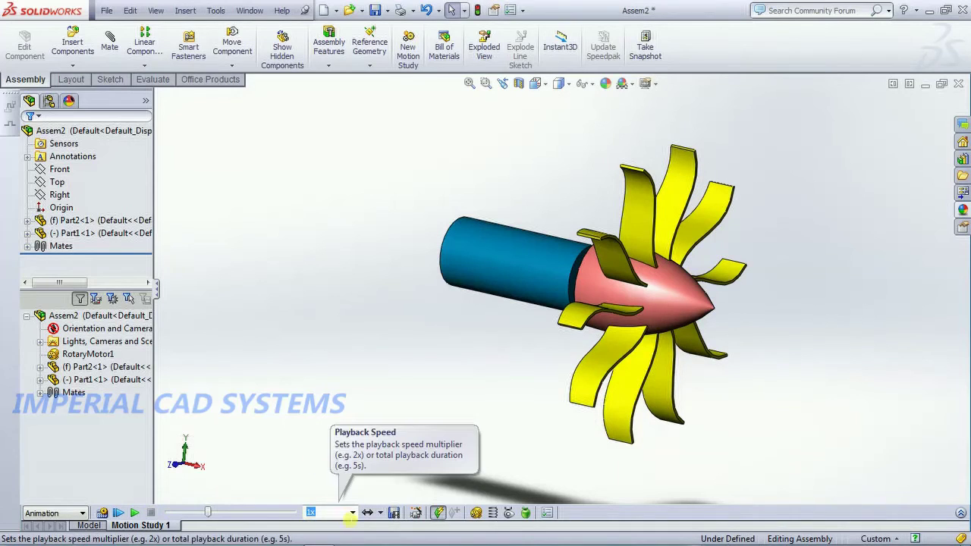
Choose 5x playback speed and play the propeller animation at that rate
click(351, 513)
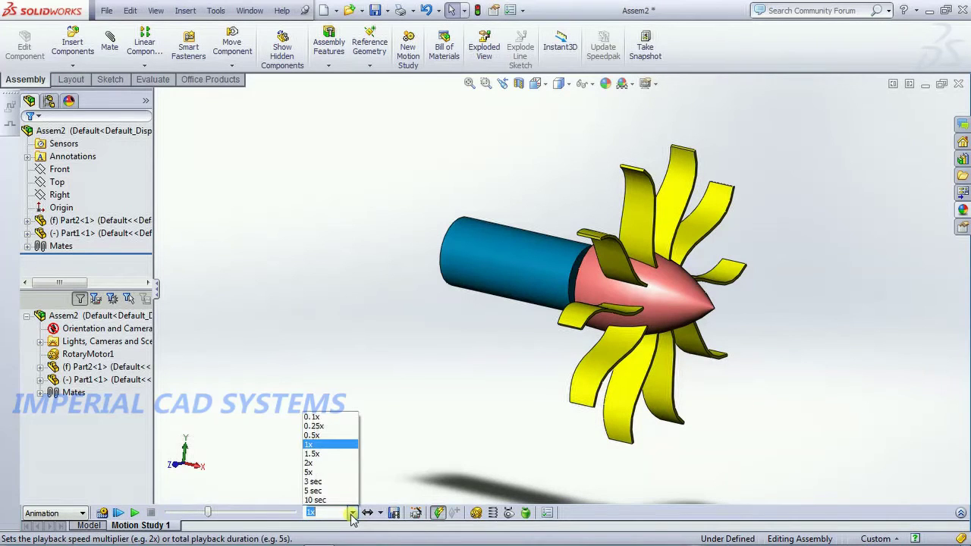
click(319, 472)
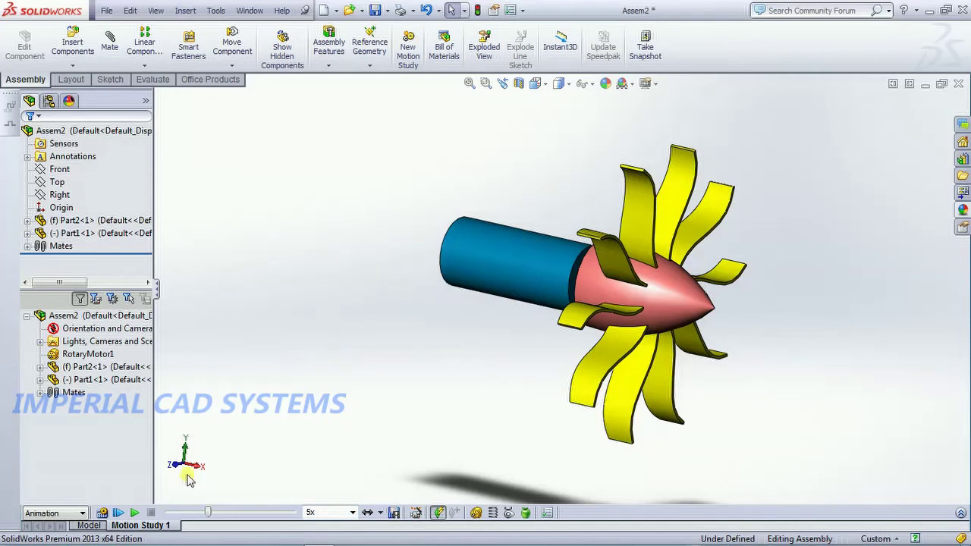
click(137, 512)
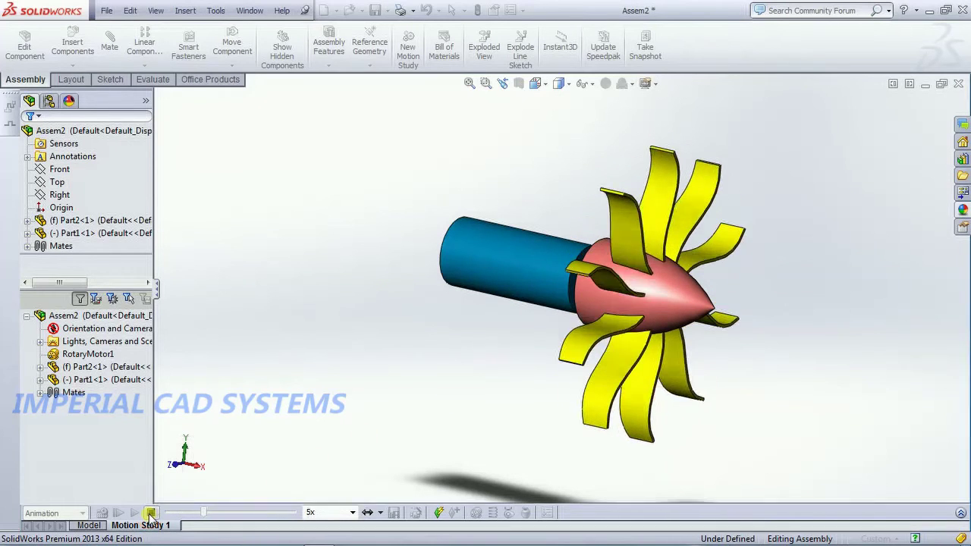
Set playback mode to Loop and run the 5x-speed propeller animation repeatedly
click(378, 513)
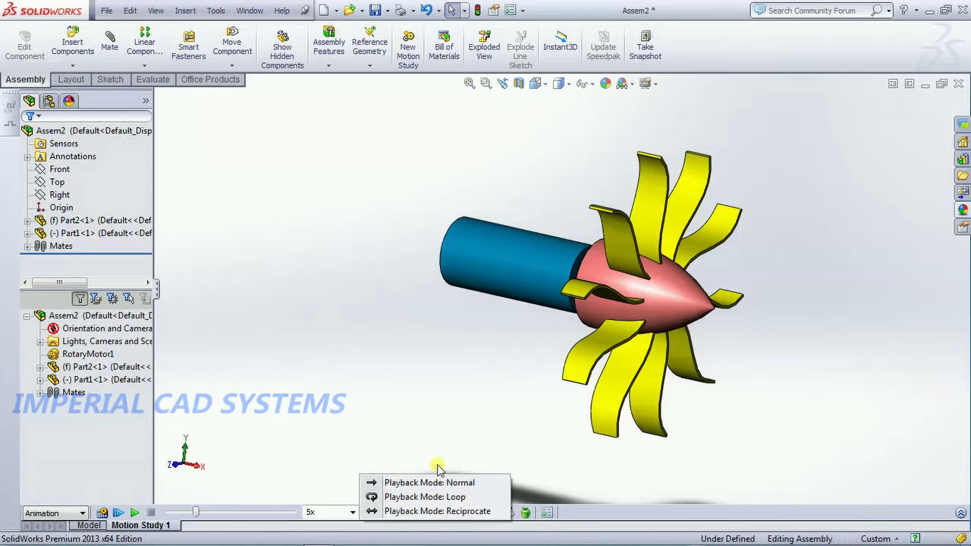
click(409, 497)
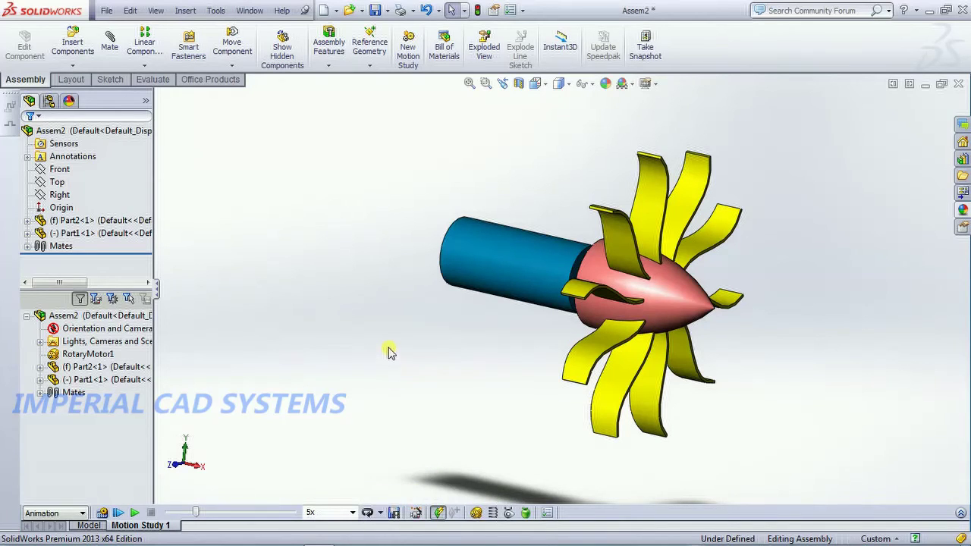
click(134, 512)
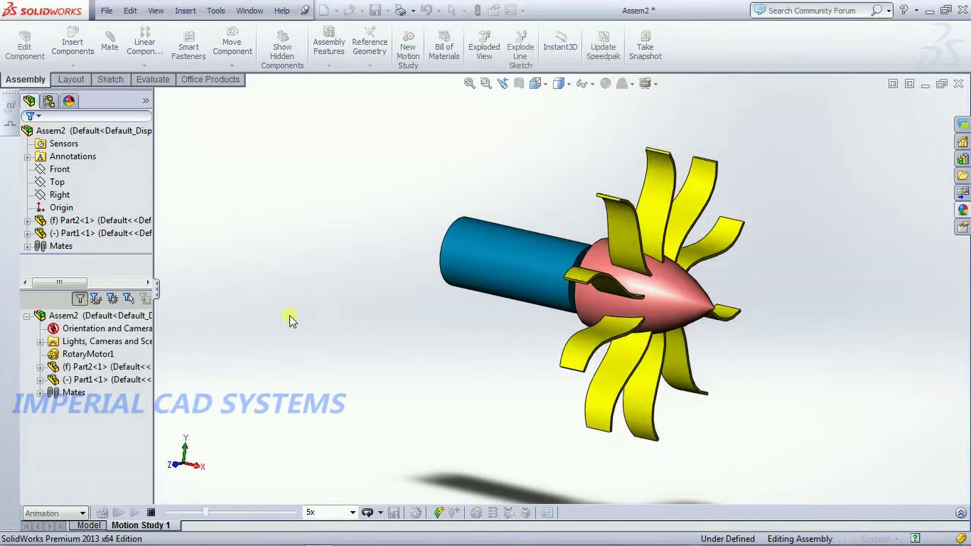